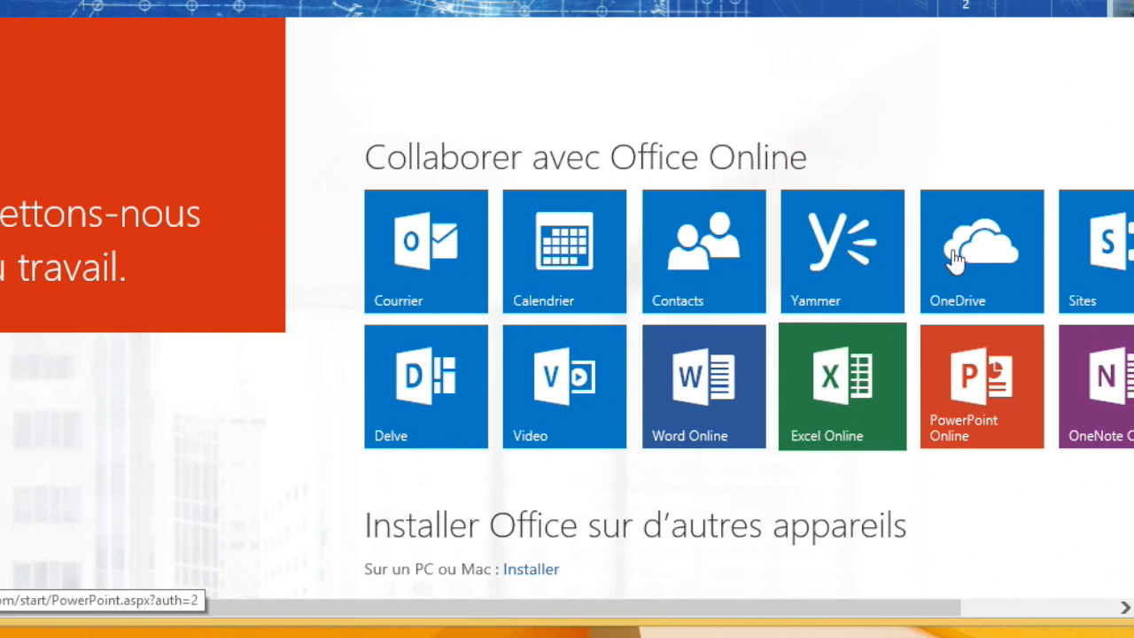
Step: Open OneDrive and drag the desktop file 'Document Word test juin' into the Documents library
left_click(964, 282)
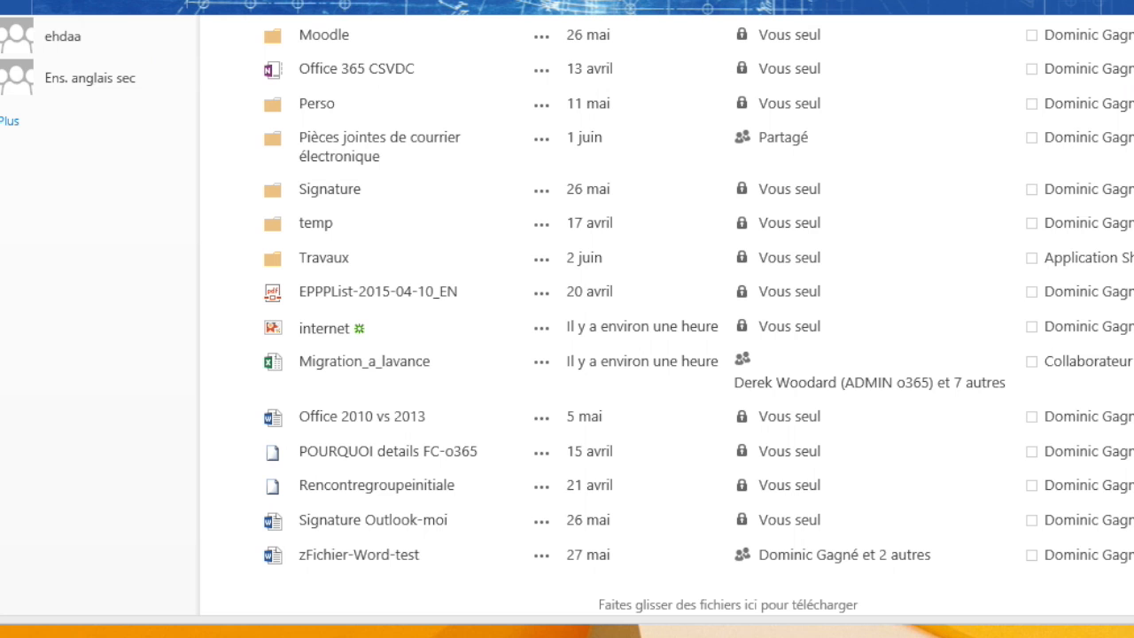
left_click(74, 439)
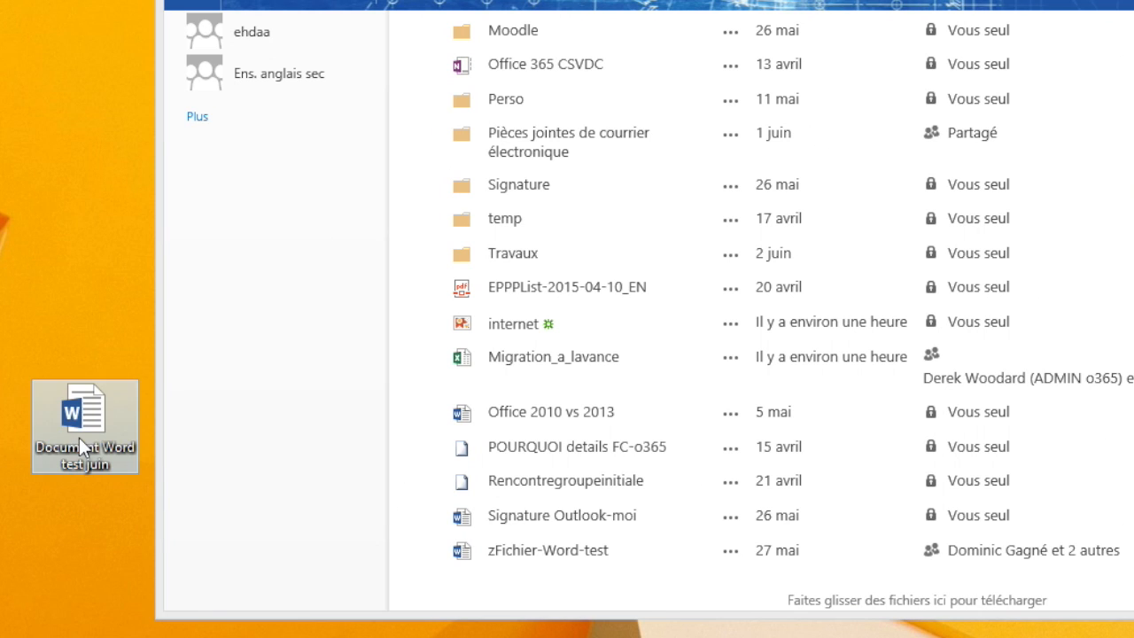
left_click_drag(88, 400, 684, 293)
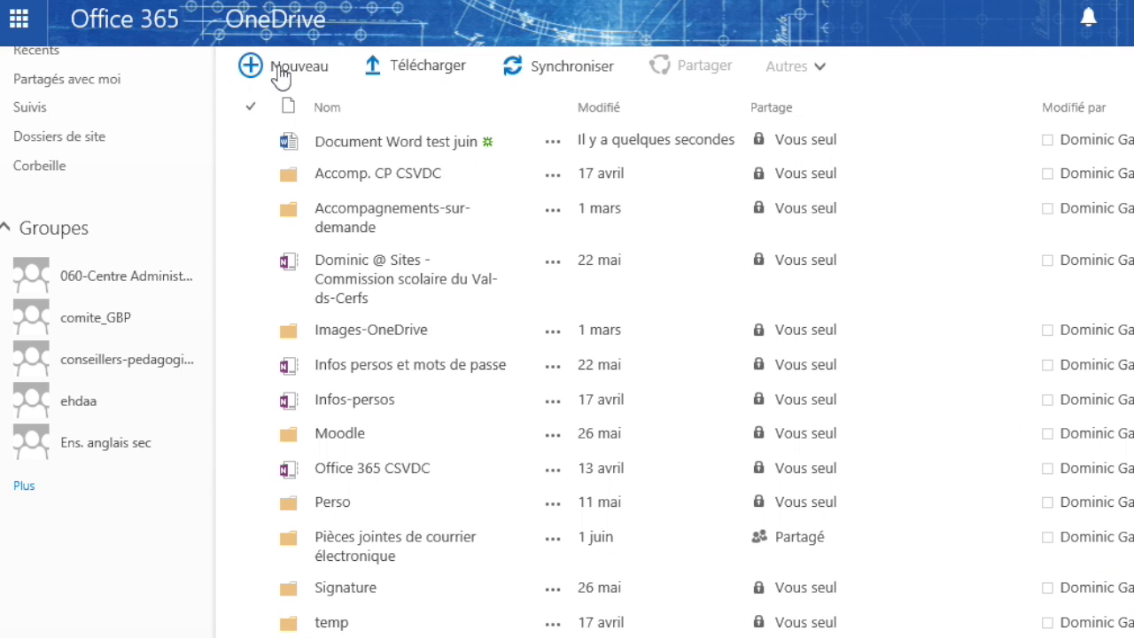
Step: Add a folder named 'Fichiers test juin' to Documents with Nouveau > Nouveau dossier
scroll(278, 76, "up", 1)
left_click(274, 80)
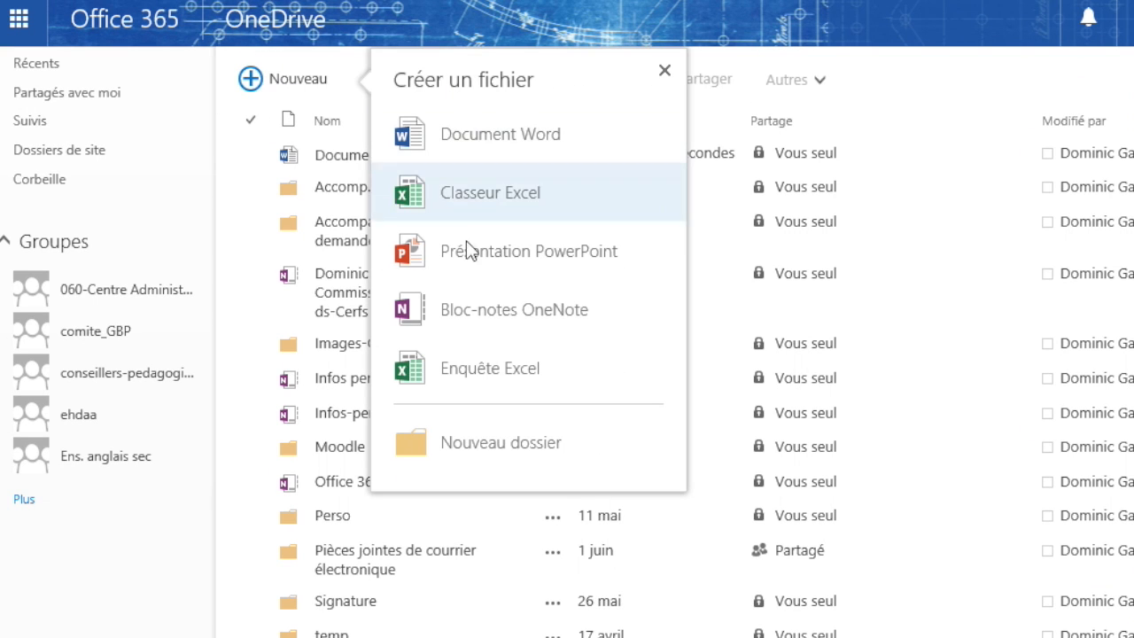
left_click(460, 447)
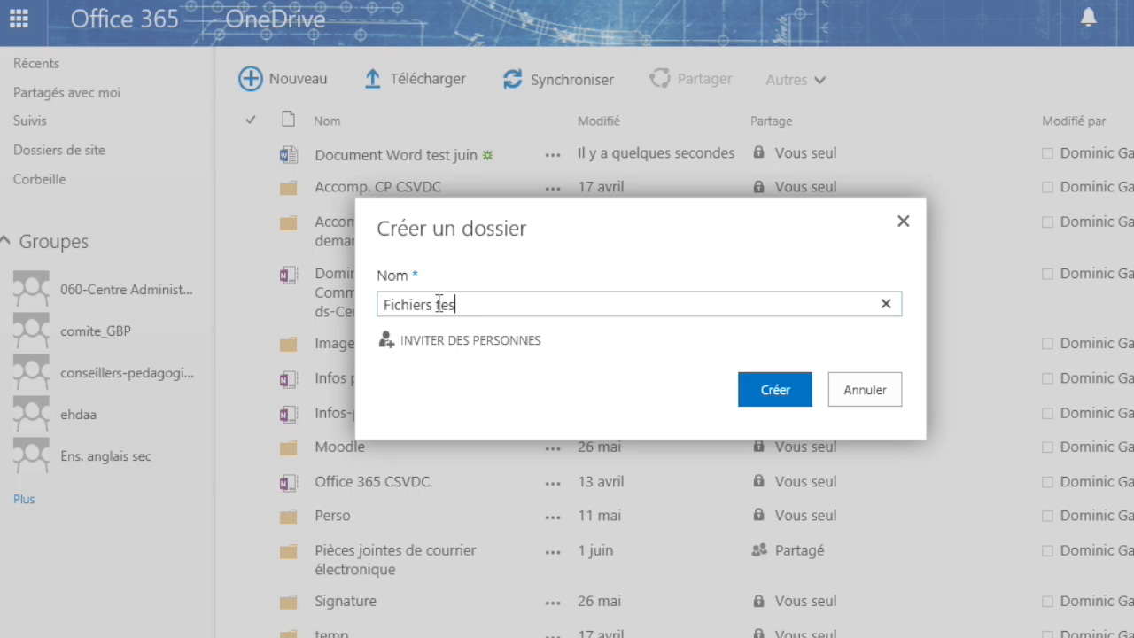
left_click(775, 389)
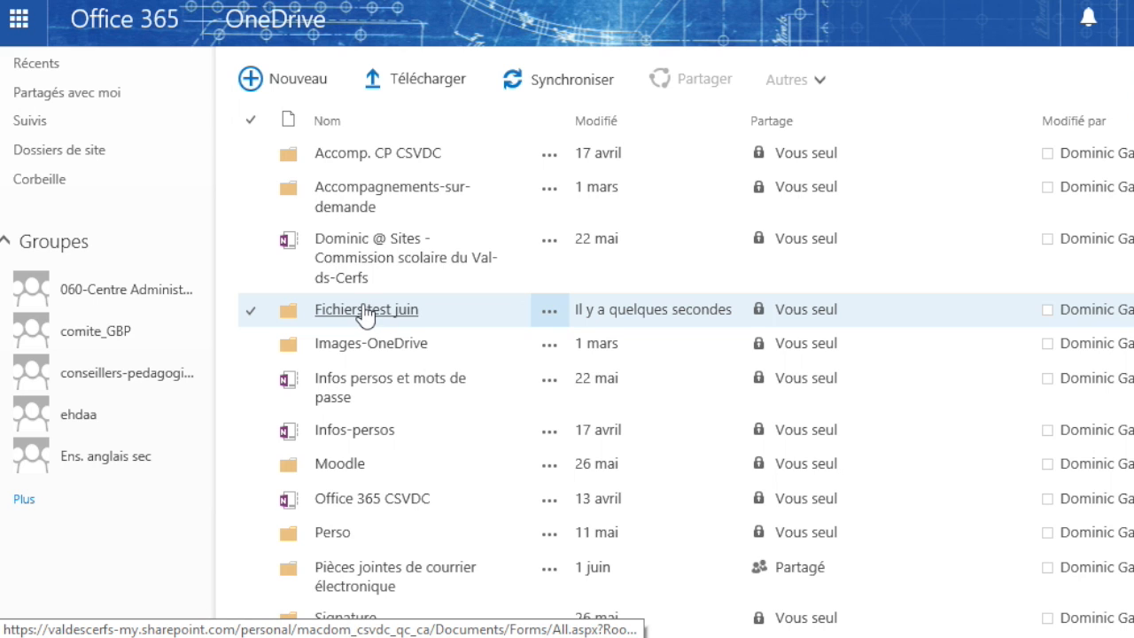
Step: Move 'Document Word test juin' into the 'Fichiers test juin' folder using Déplacer ou copier
scroll(370, 317, "down", 1)
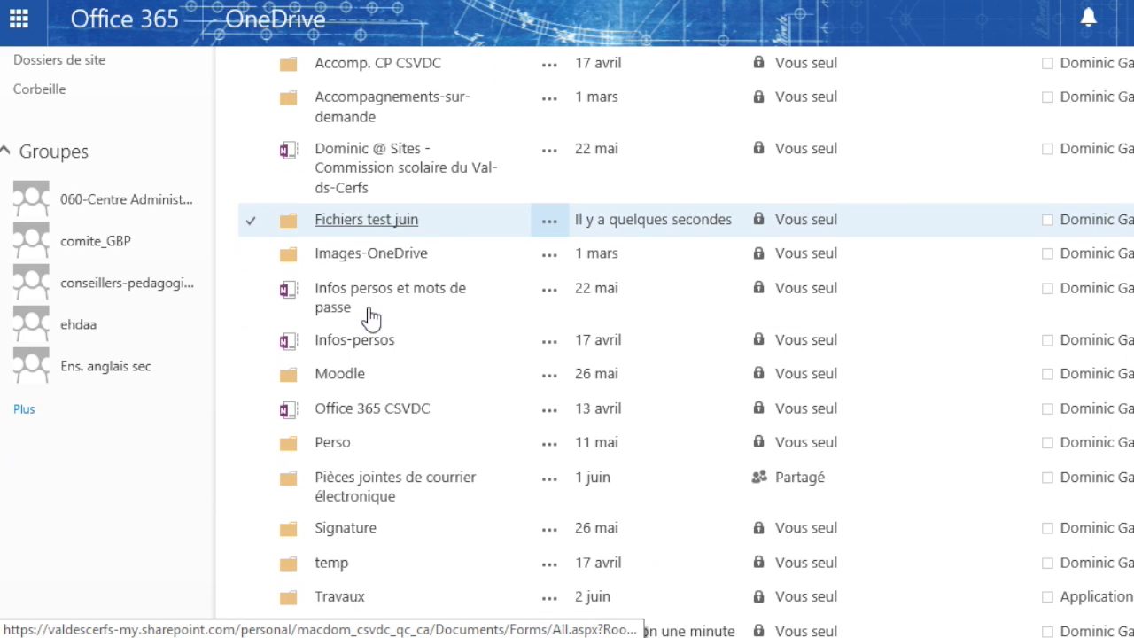
scroll(370, 317, "down", 3)
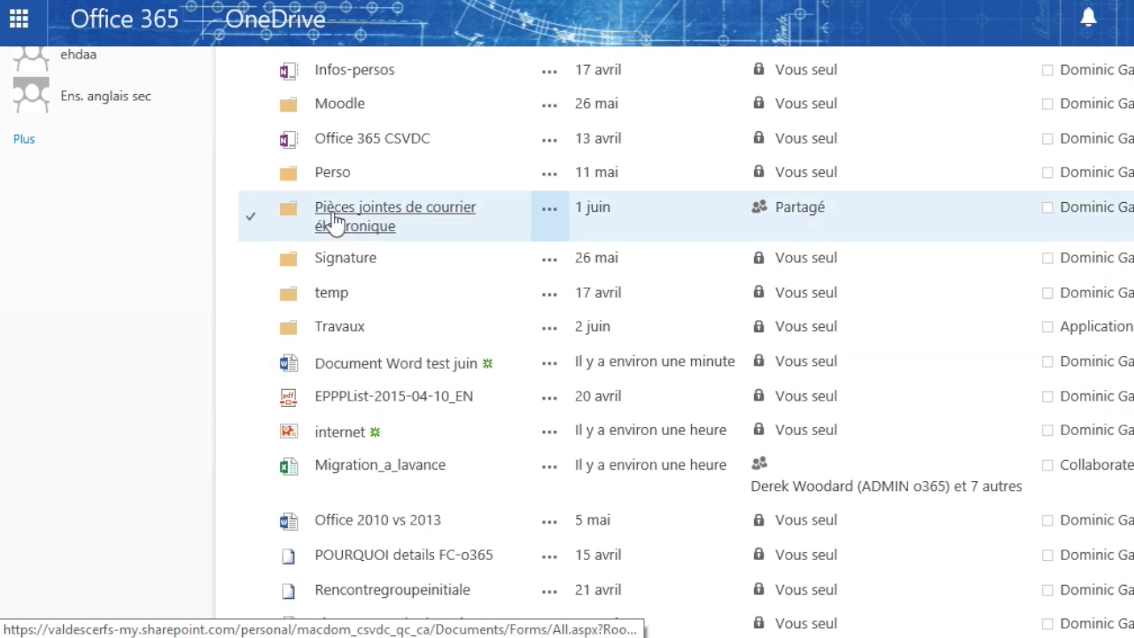
left_click(252, 365)
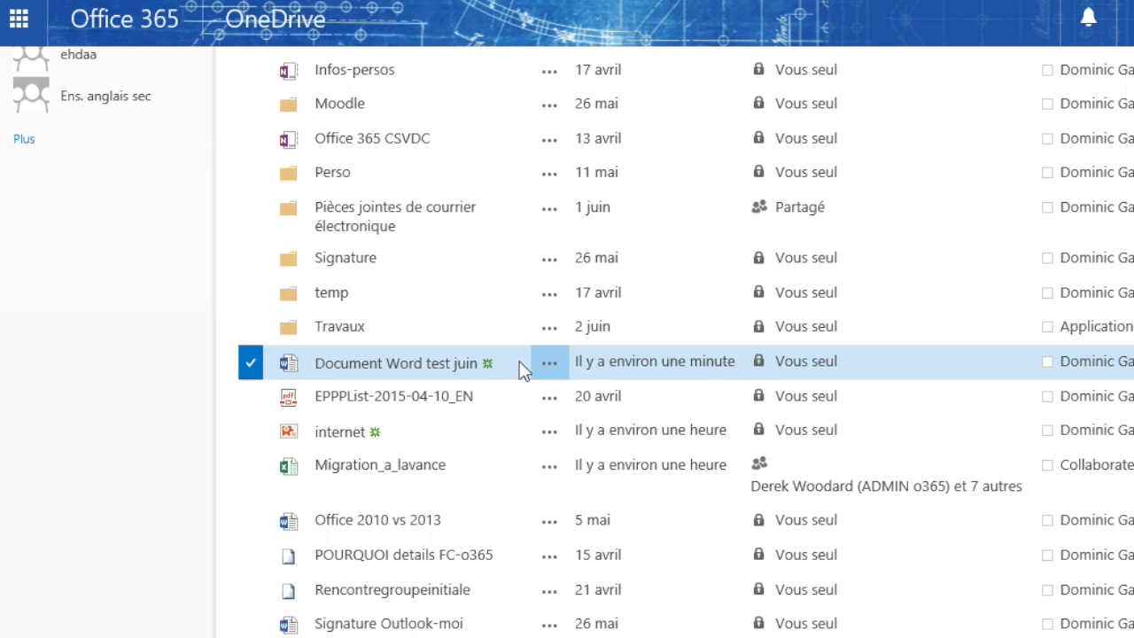
left_click(549, 366)
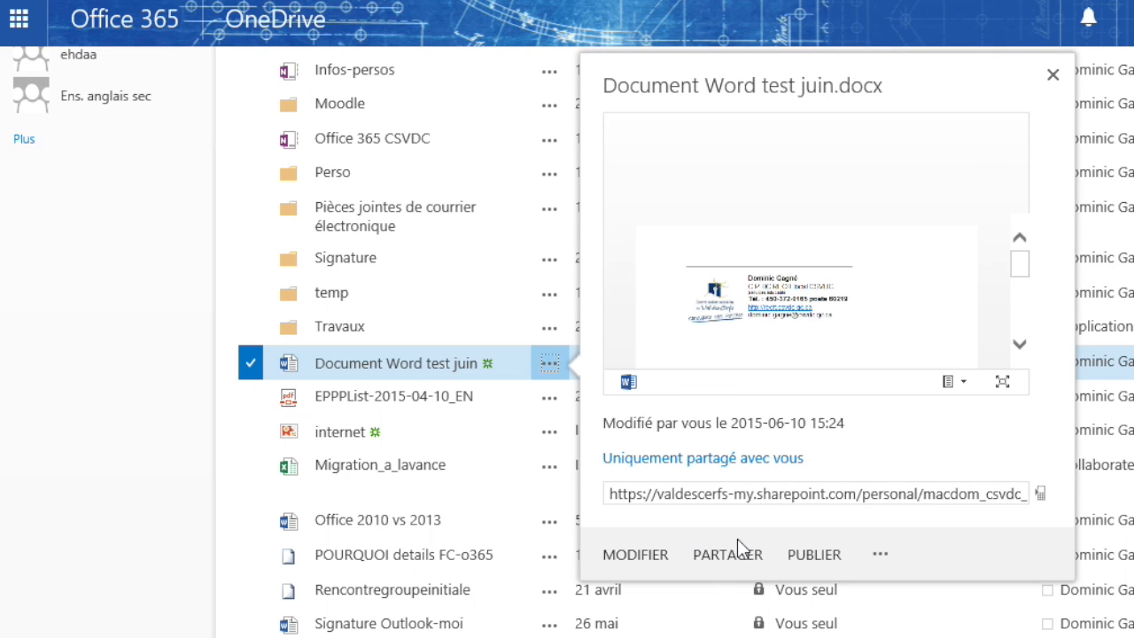
left_click(882, 556)
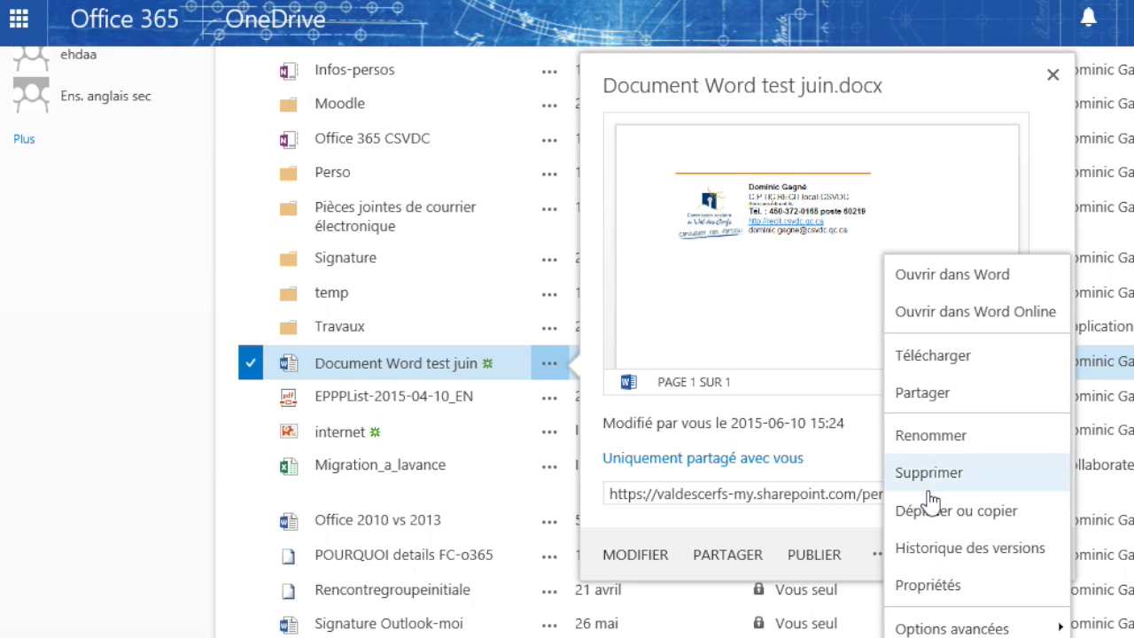
left_click(955, 514)
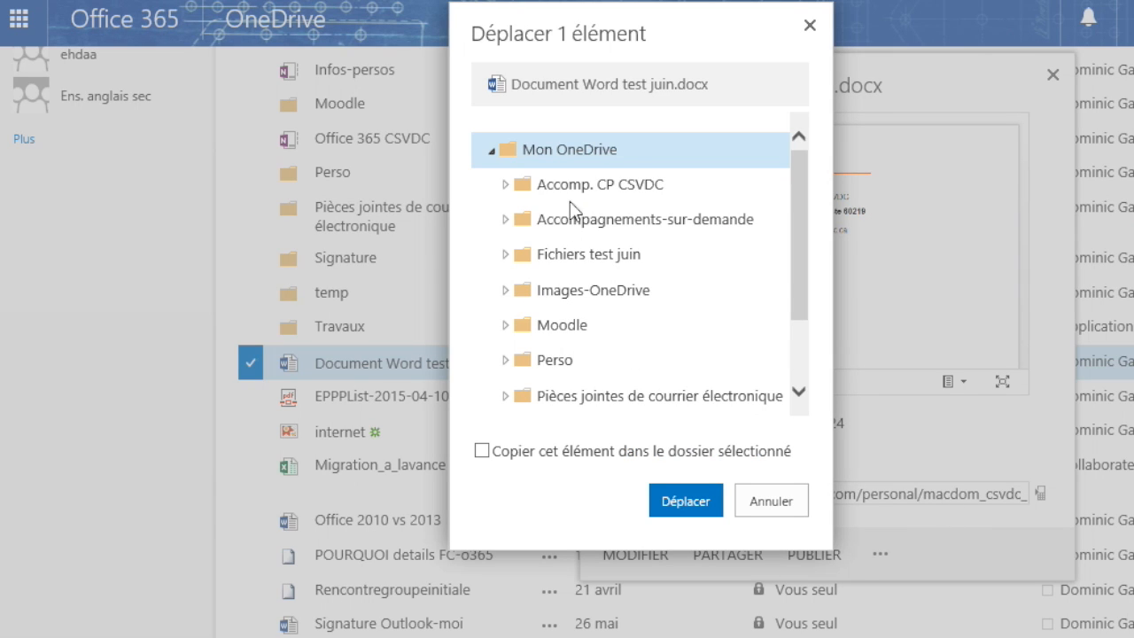
left_click(521, 255)
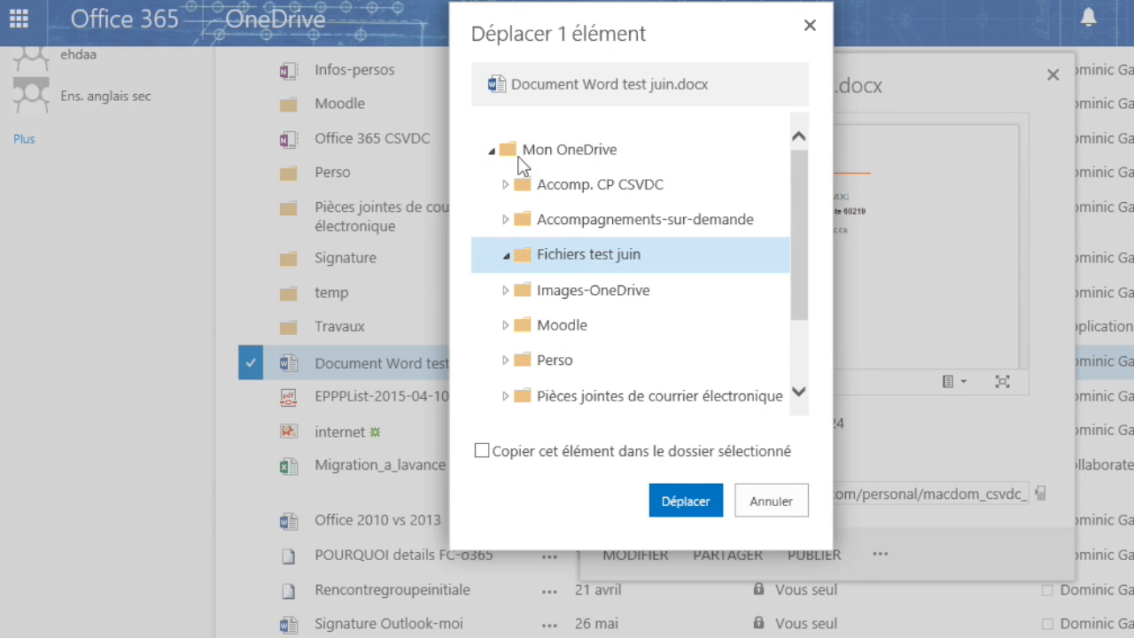
left_click(680, 499)
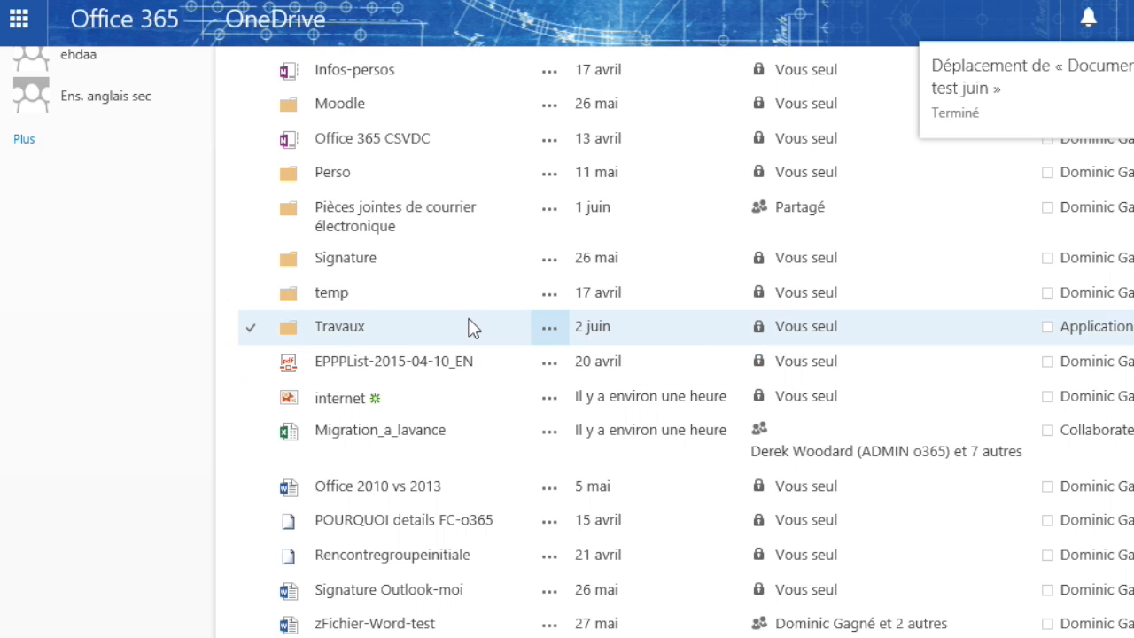
Step: Drag the EPPPList-2015-04-10_EN PDF onto the 'Fichiers test juin' folder
scroll(698, 326, "up", 2)
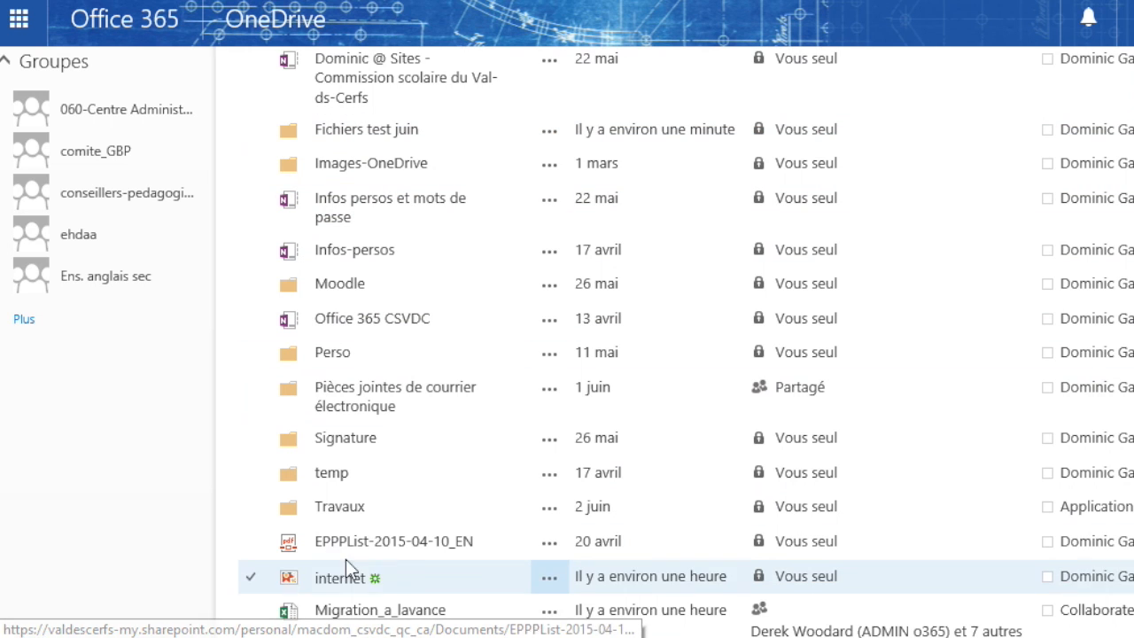
left_click(343, 542)
left_click_drag(342, 536, 354, 140)
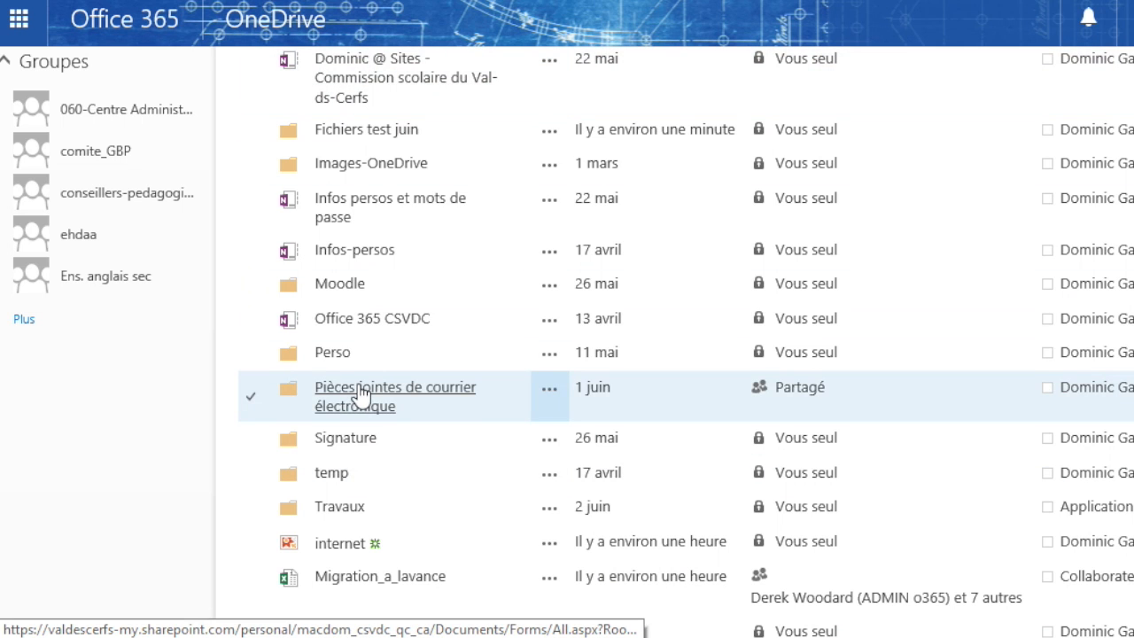
scroll(358, 390, "up", 3)
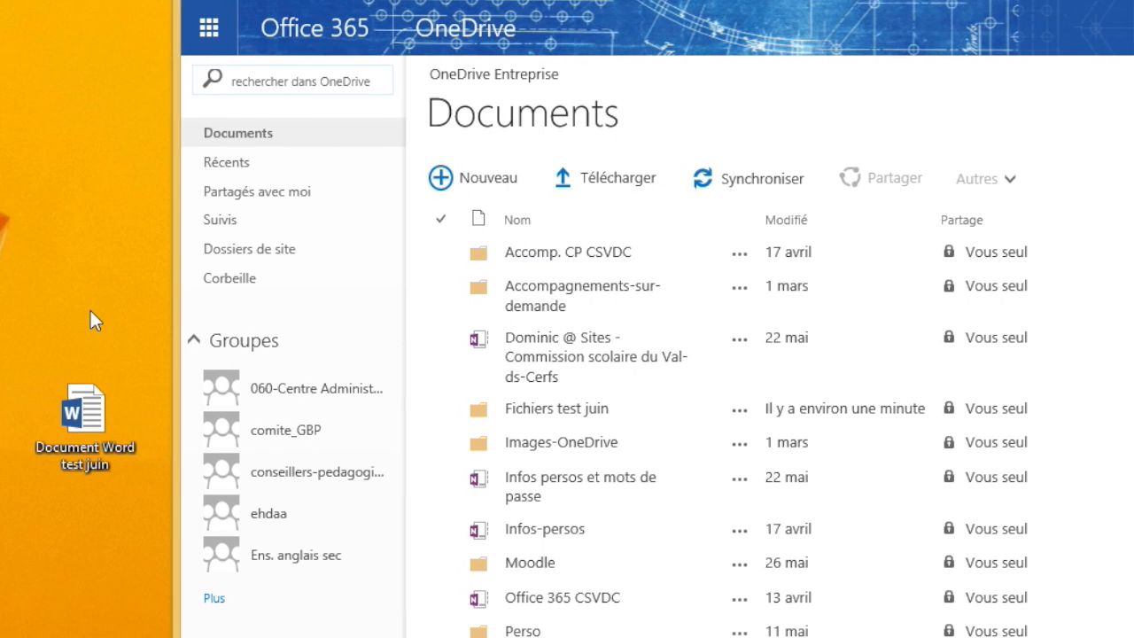
Step: Create a desktop folder 'Nouveau dossier', try dropping it into Documents, and close the upload error
right_click(89, 305)
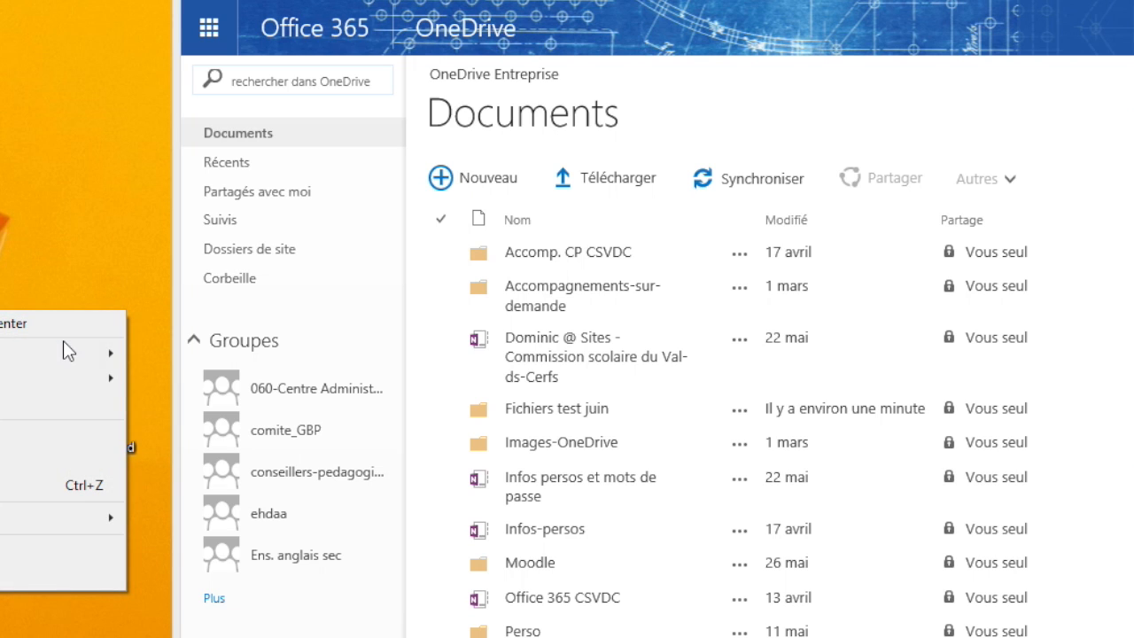
mouse_move(63, 352)
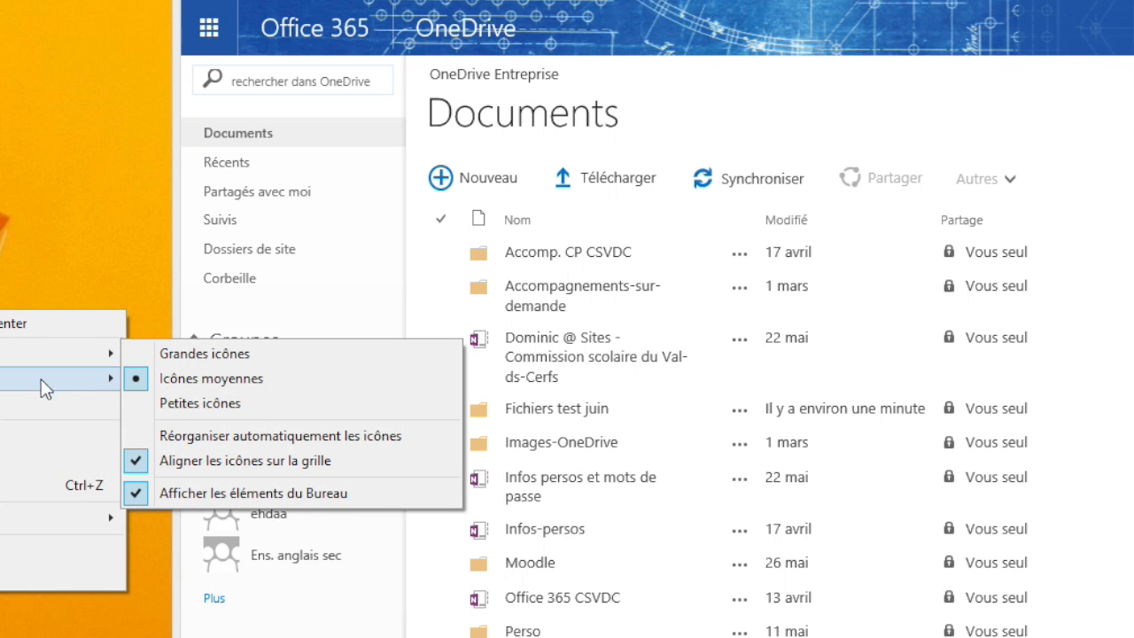
mouse_move(88, 517)
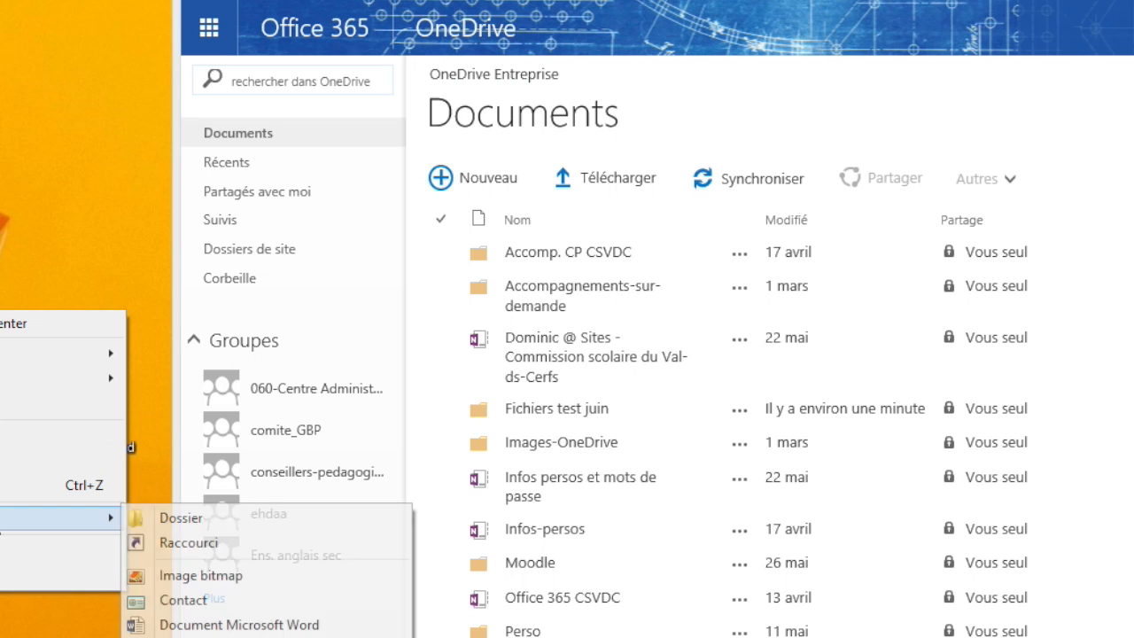
left_click(217, 518)
left_click(112, 247)
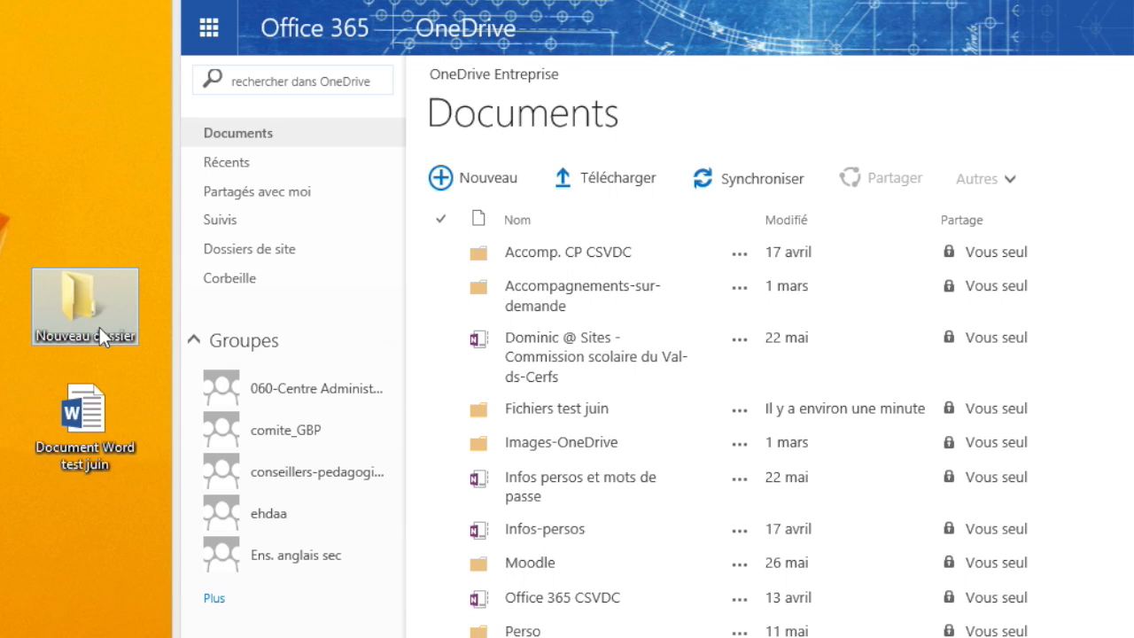
left_click_drag(90, 301, 599, 264)
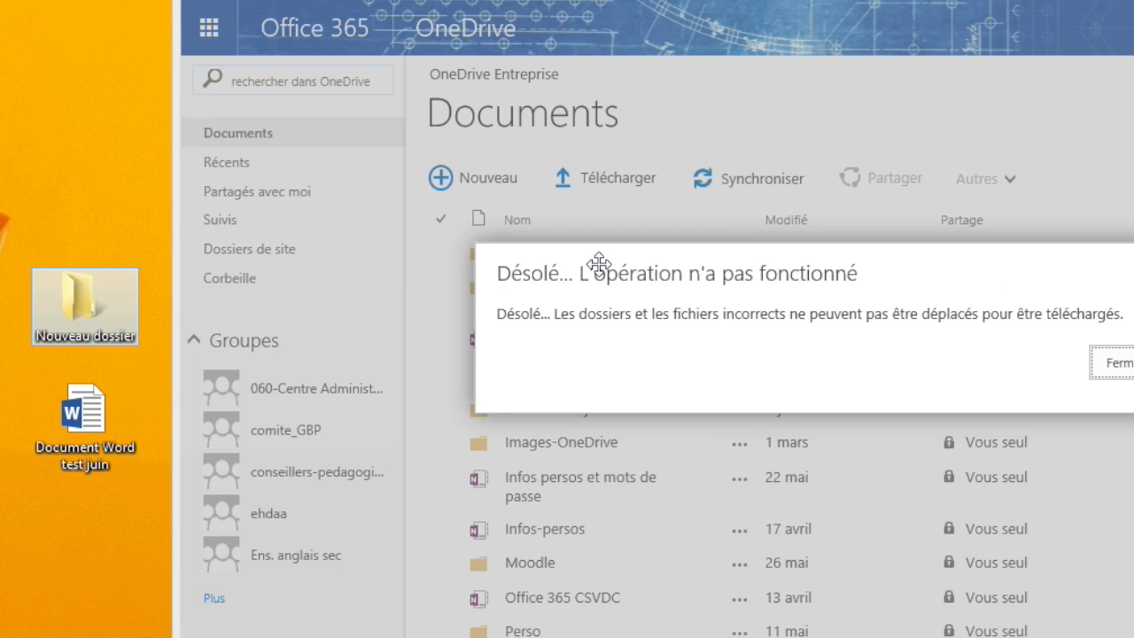
left_click(1109, 364)
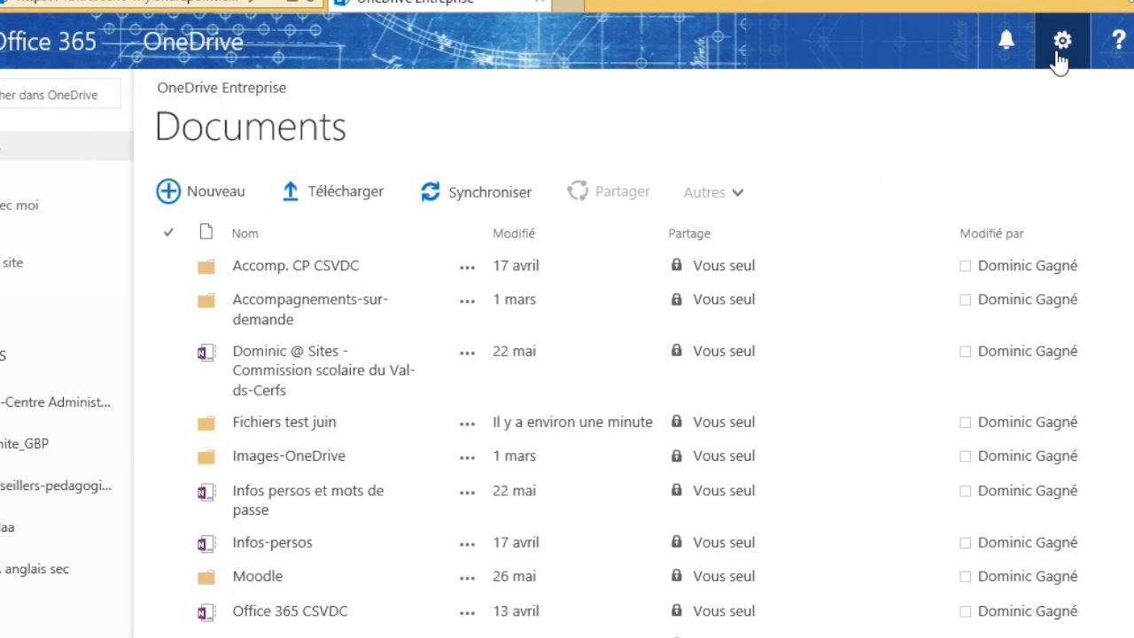
Step: Show the ribbon and open the Documents library in File Explorer from the Bibliothèque commands
left_click(1059, 56)
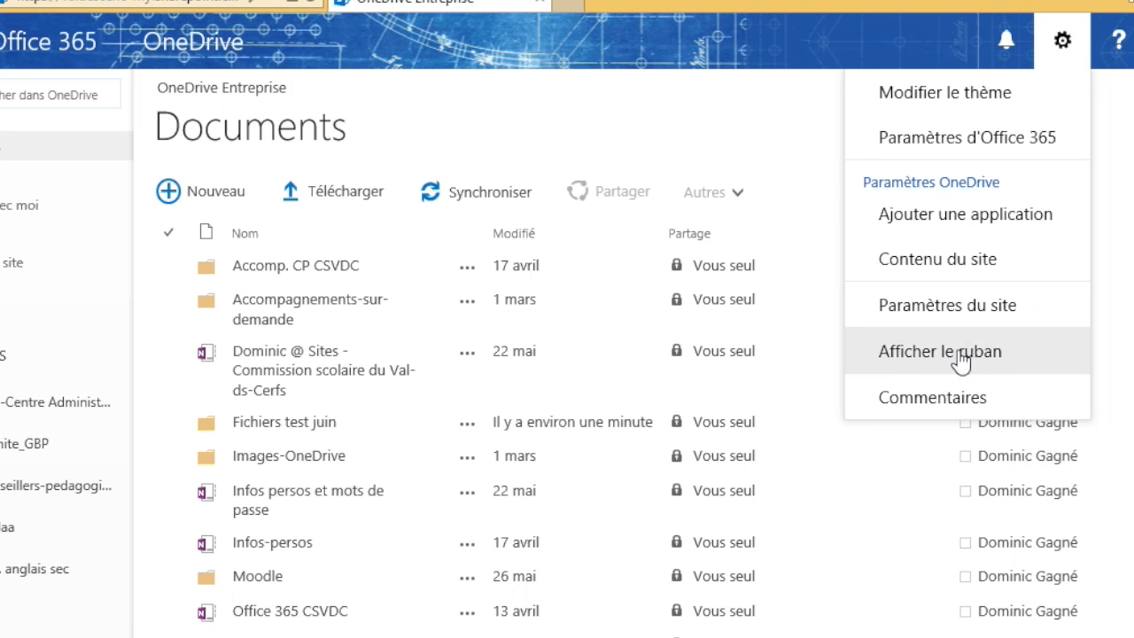
left_click(929, 360)
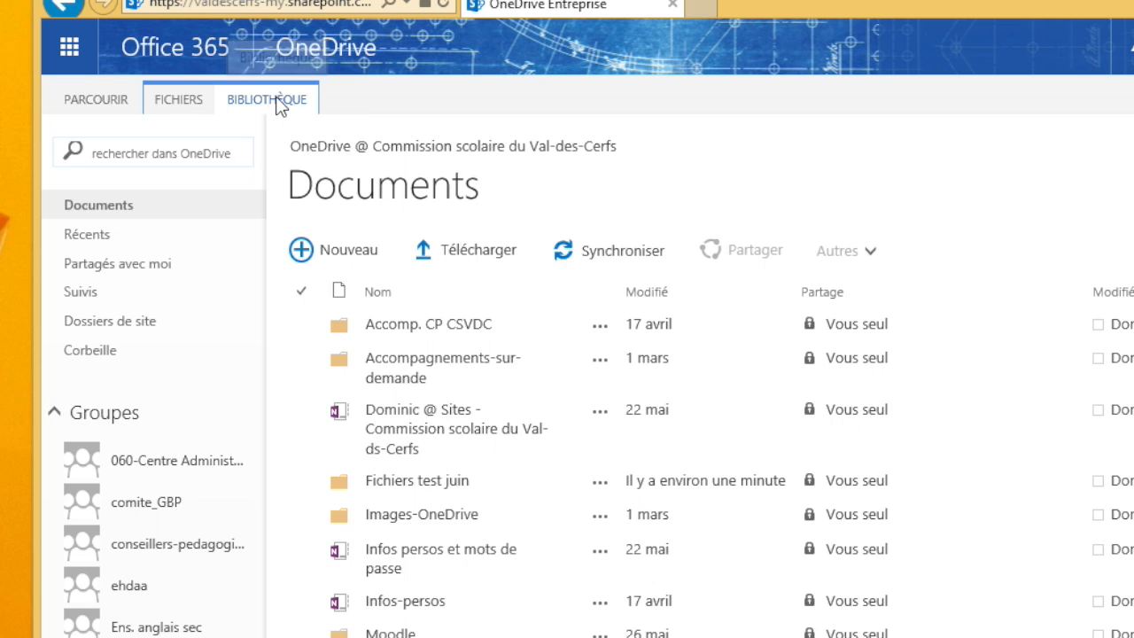
left_click(267, 99)
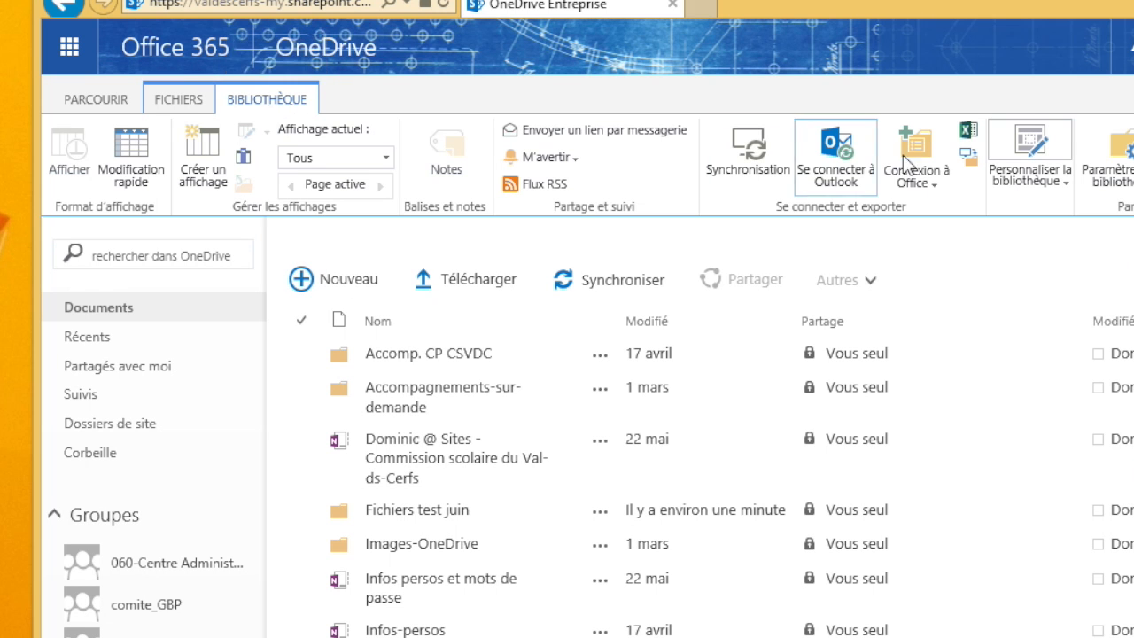
left_click(968, 157)
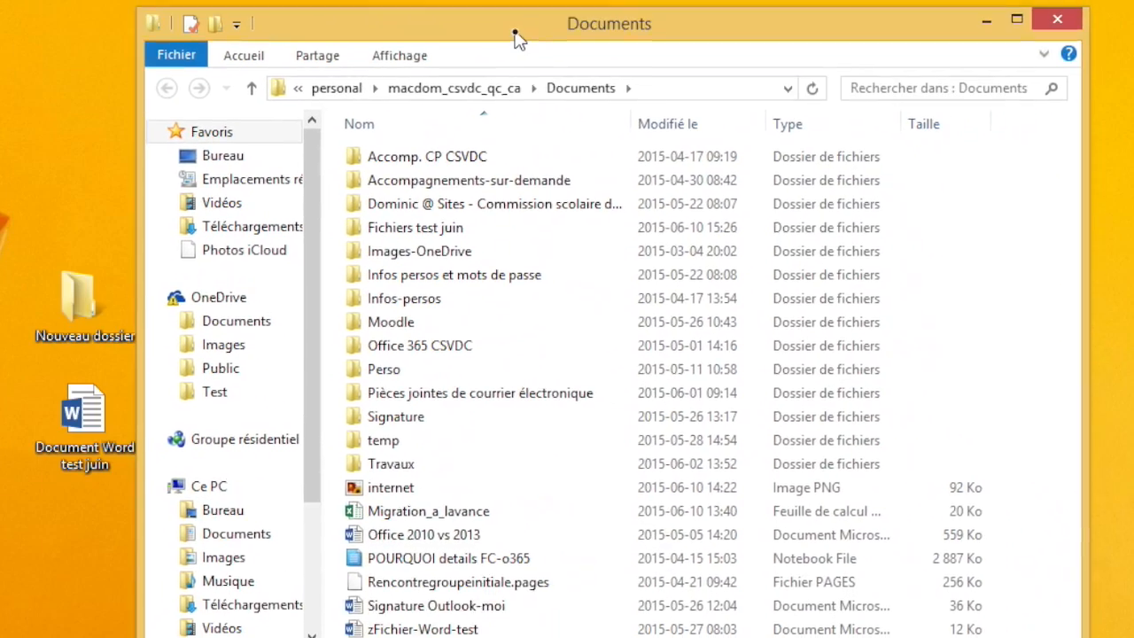
Step: Copy the desktop's 'Nouveau dossier' into the Explorer Documents folder, then close Explorer
left_click_drag(519, 40, 590, 43)
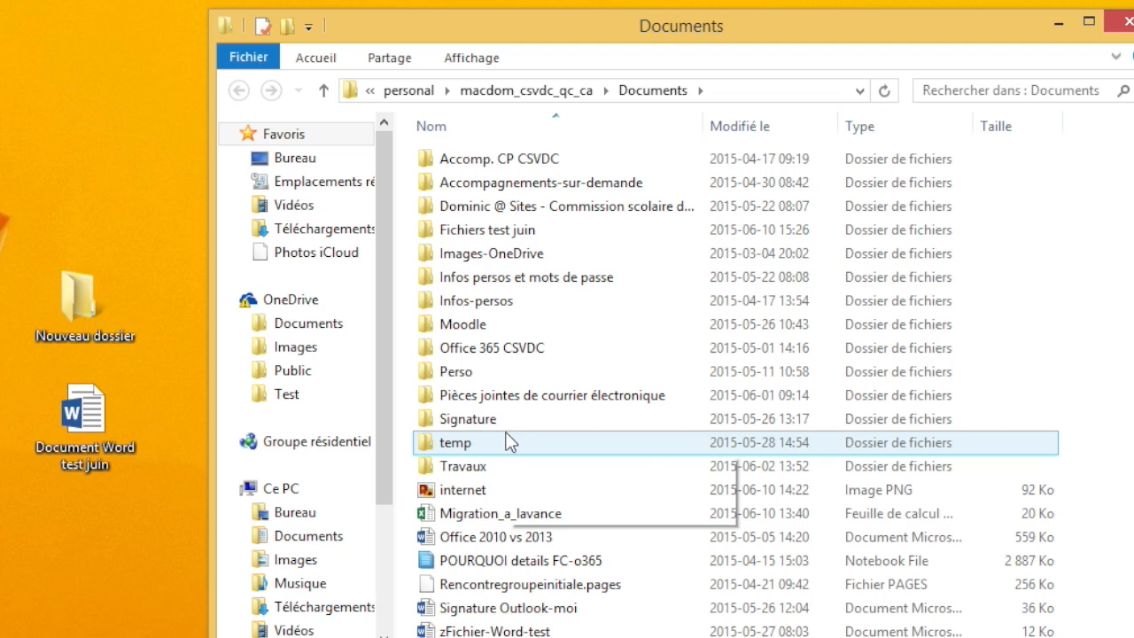
left_click_drag(67, 311, 629, 510)
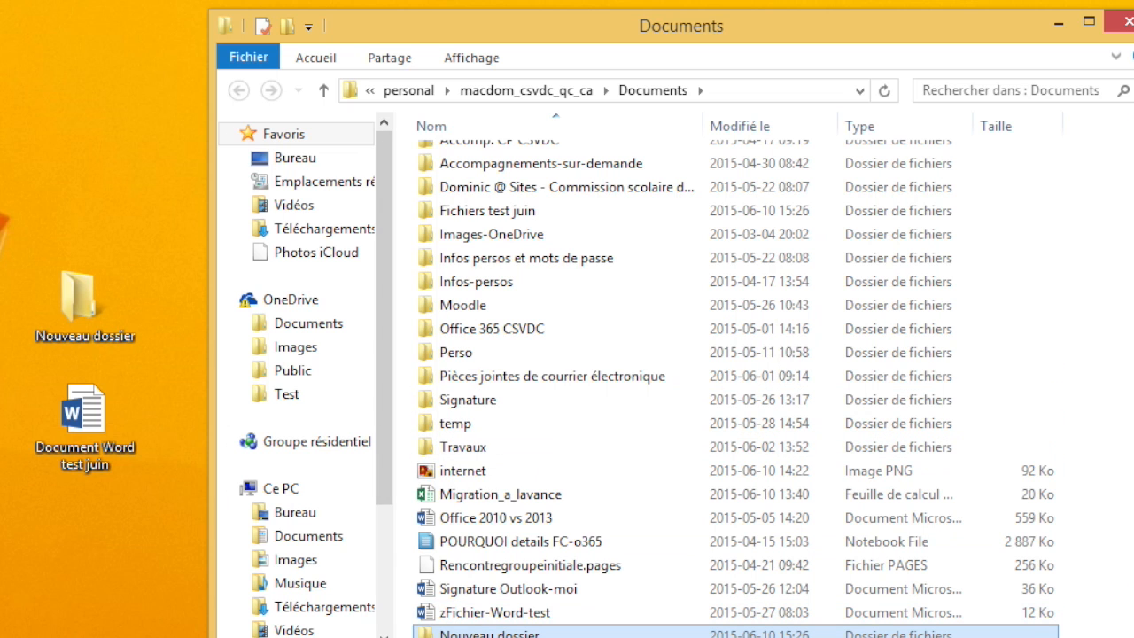
left_click_drag(496, 36, 492, 0)
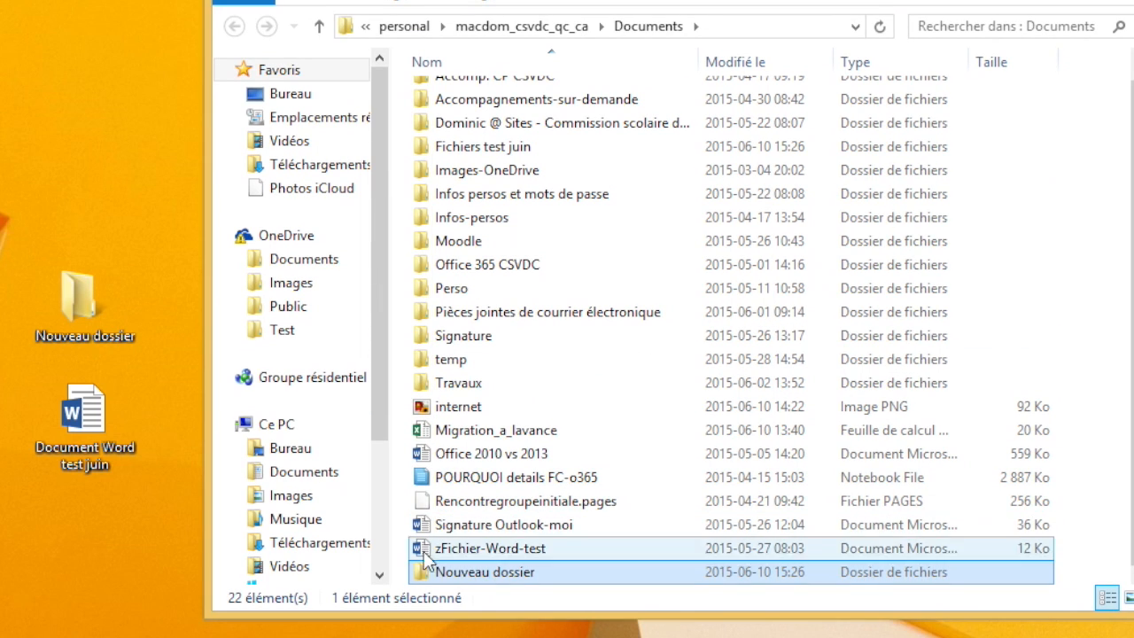
left_click_drag(988, 0, 856, 83)
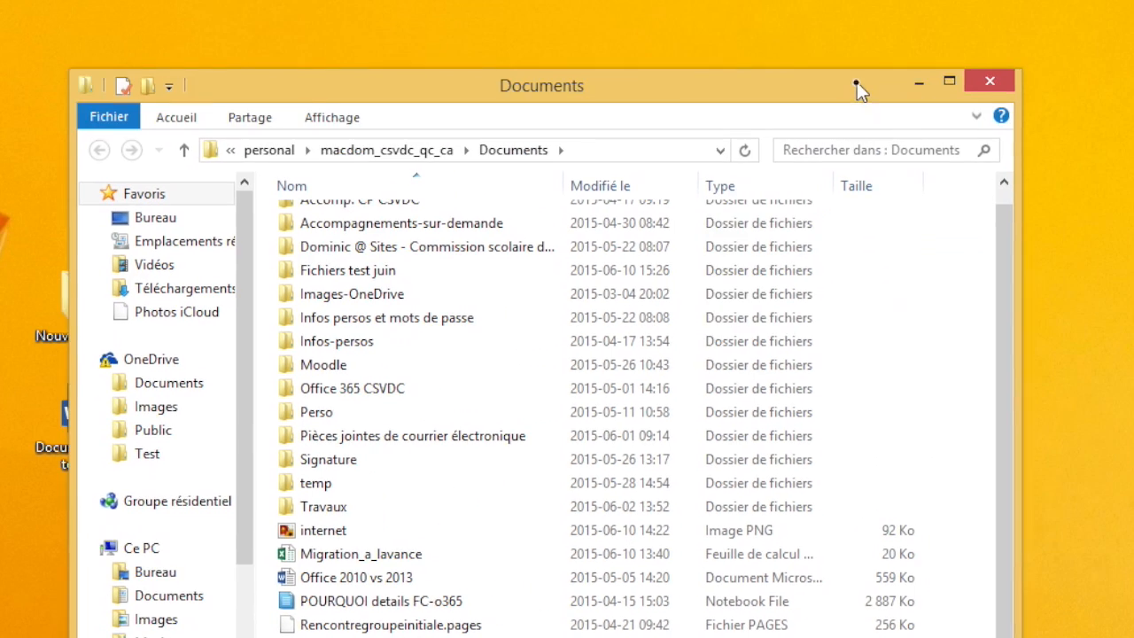
left_click(990, 80)
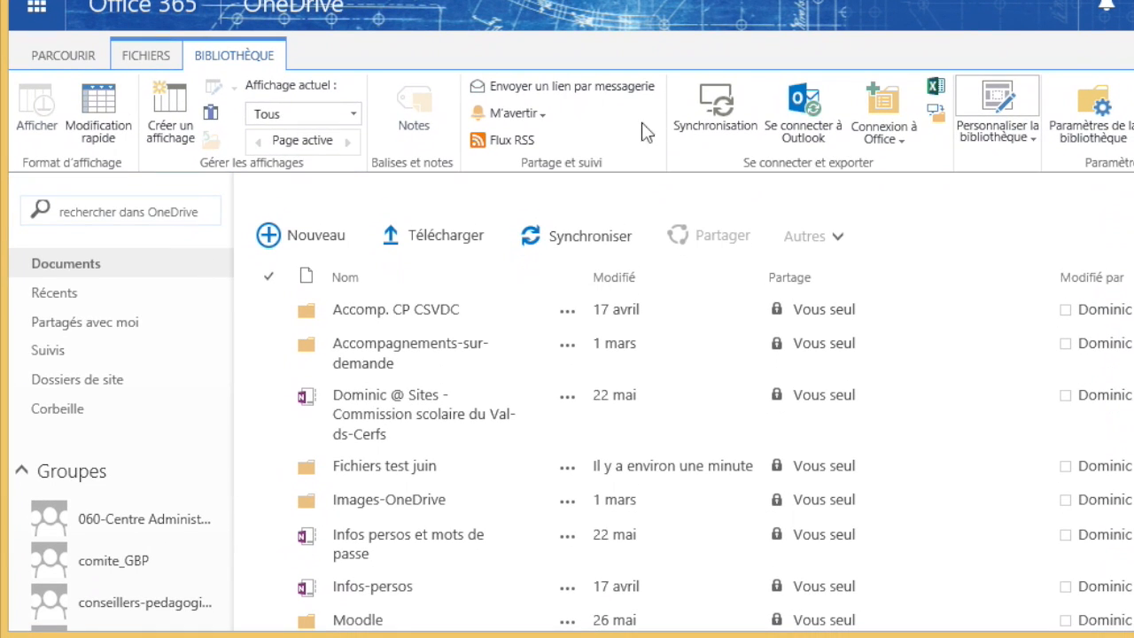
left_click(487, 424)
scroll(456, 390, "down", 4)
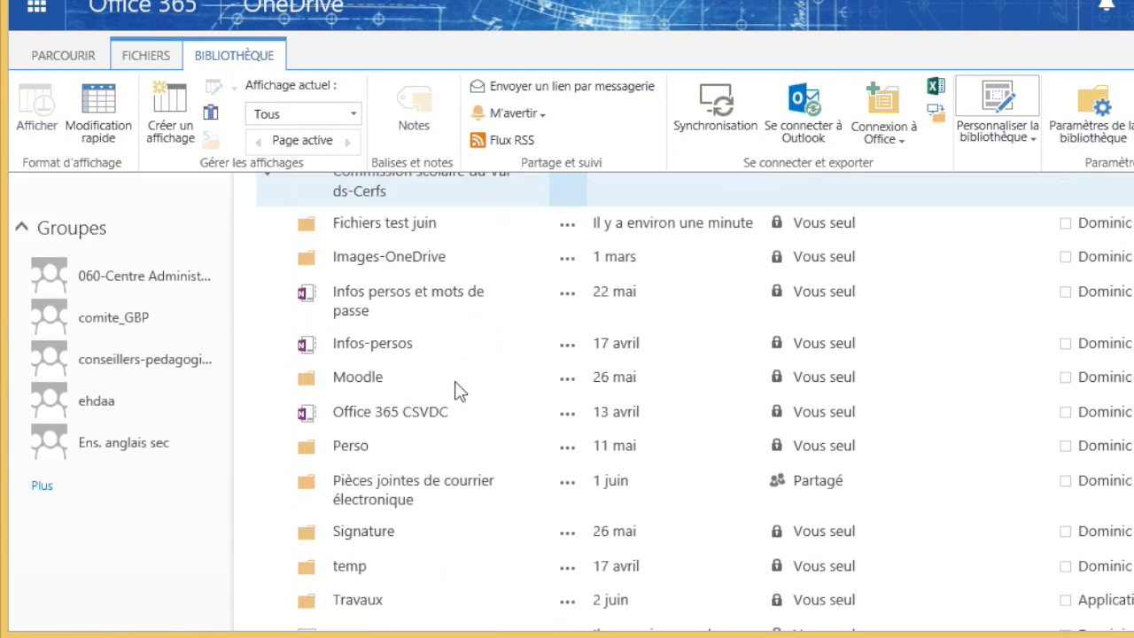
scroll(456, 390, "down", 3)
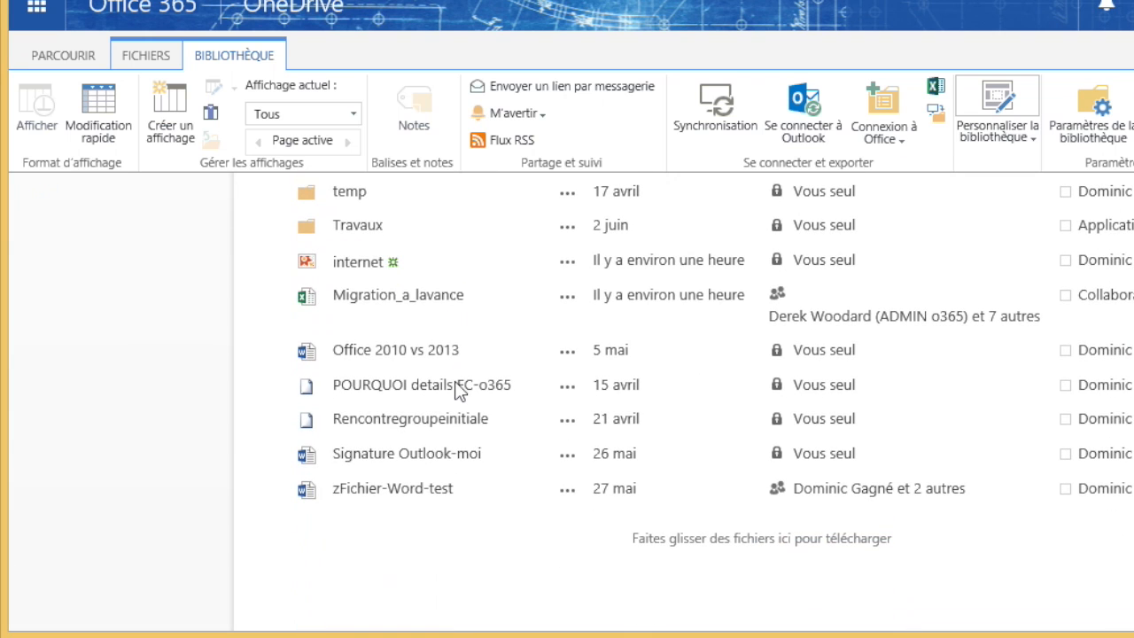
scroll(457, 390, "up", 3)
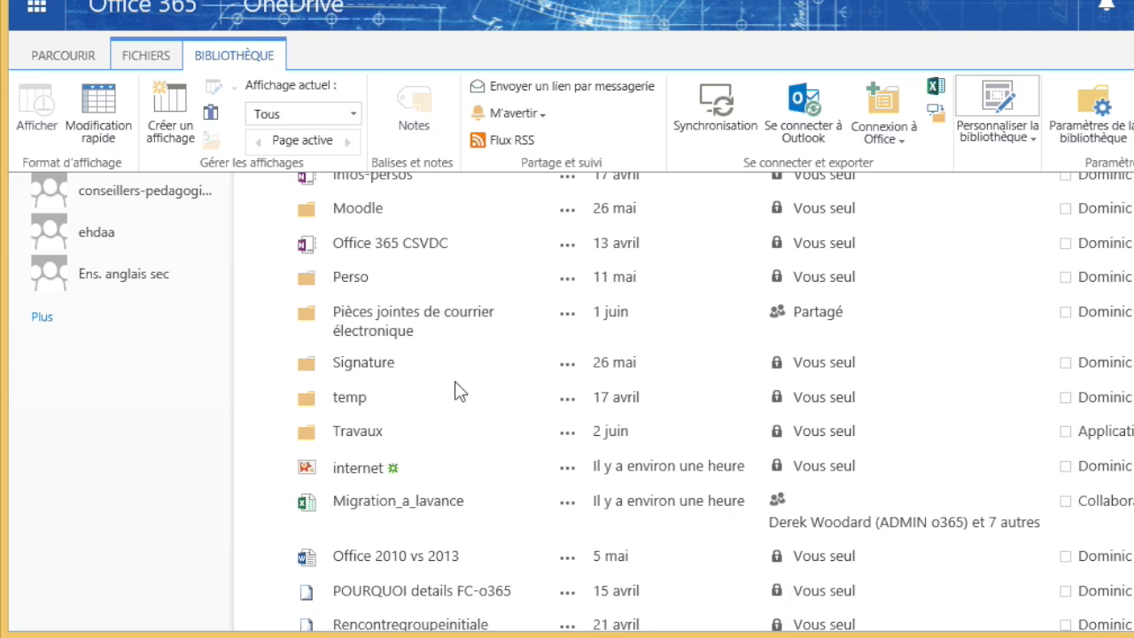
scroll(449, 380, "up", 3)
scroll(449, 383, "up", 3)
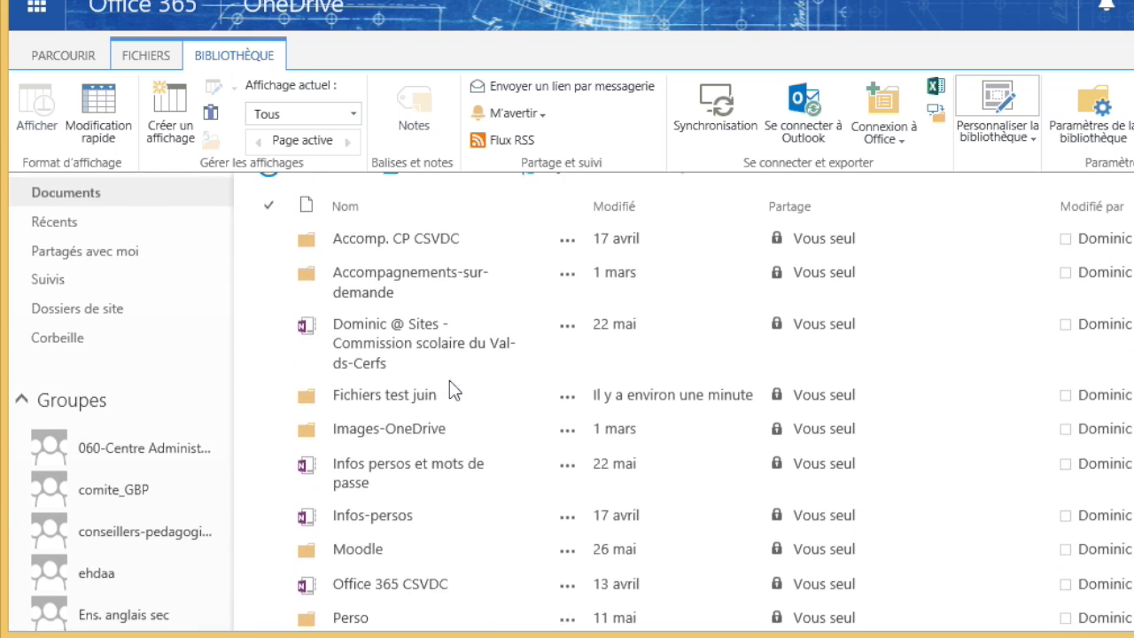
scroll(450, 387, "down", 1)
scroll(452, 392, "down", 4)
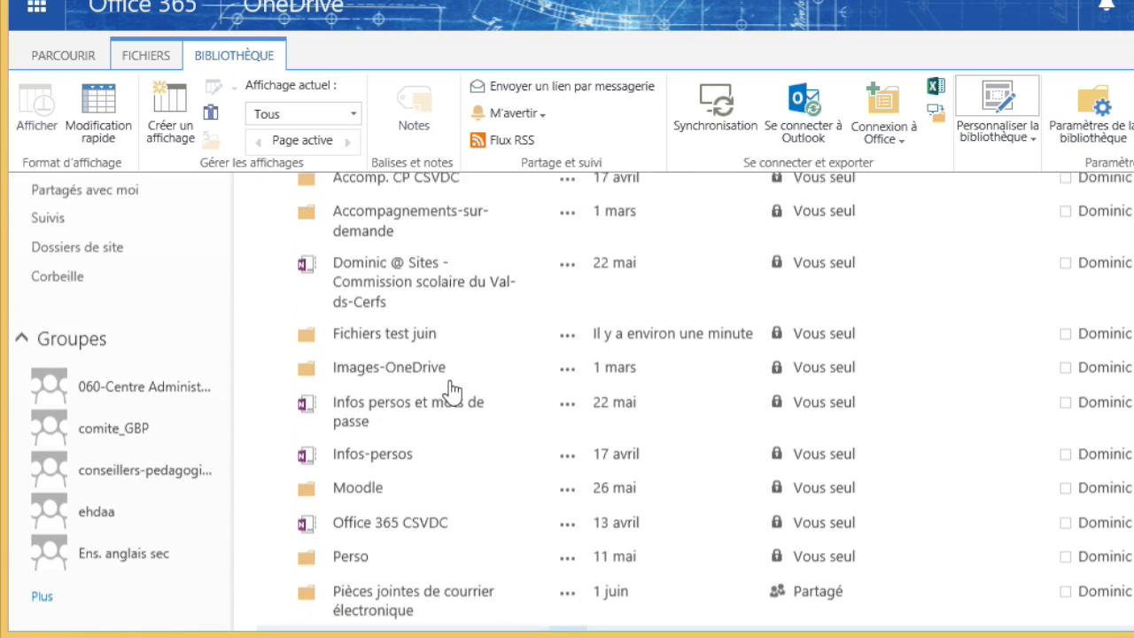
scroll(449, 380, "down", 4)
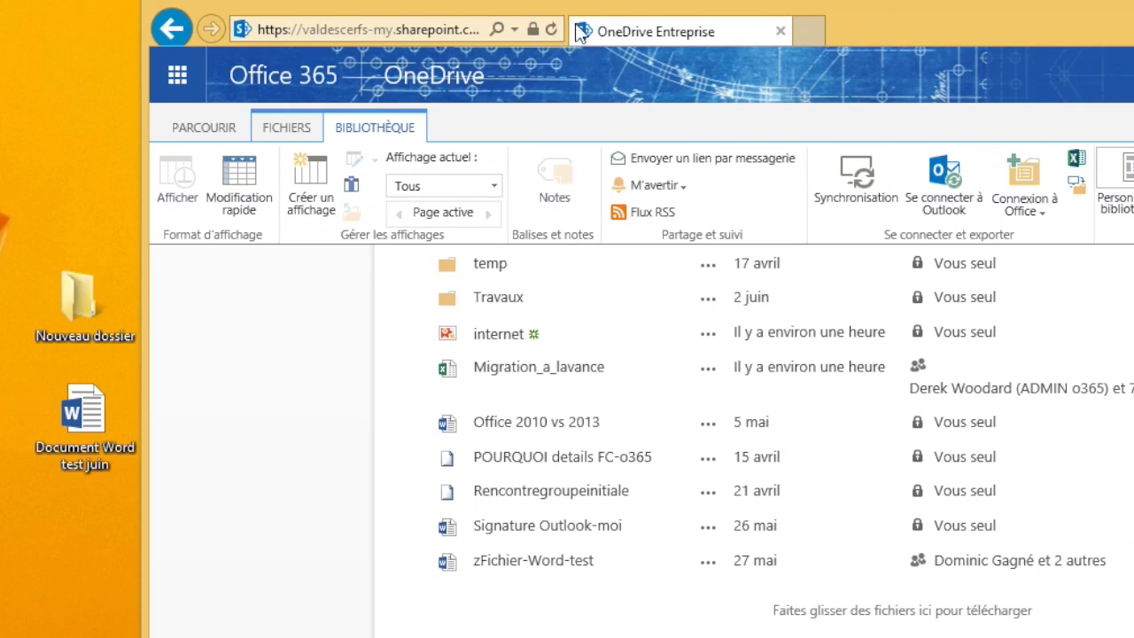
Step: Reload the library so 'Nouveau dossier' appears, then open the folder containing 'Consigne du prof'
left_click(551, 28)
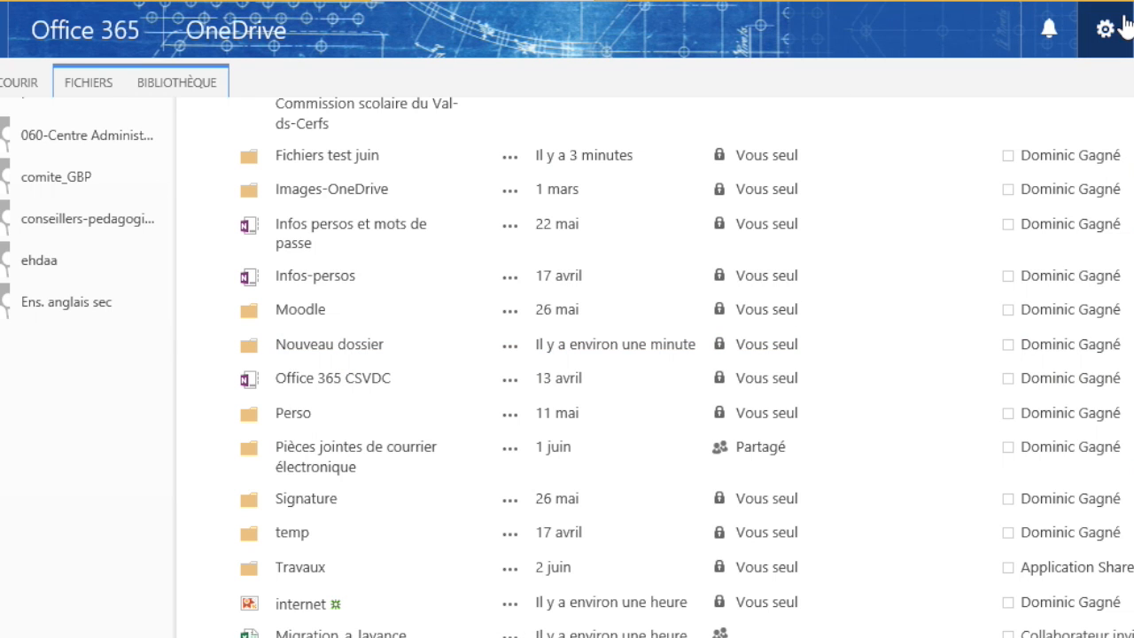
left_click(184, 88)
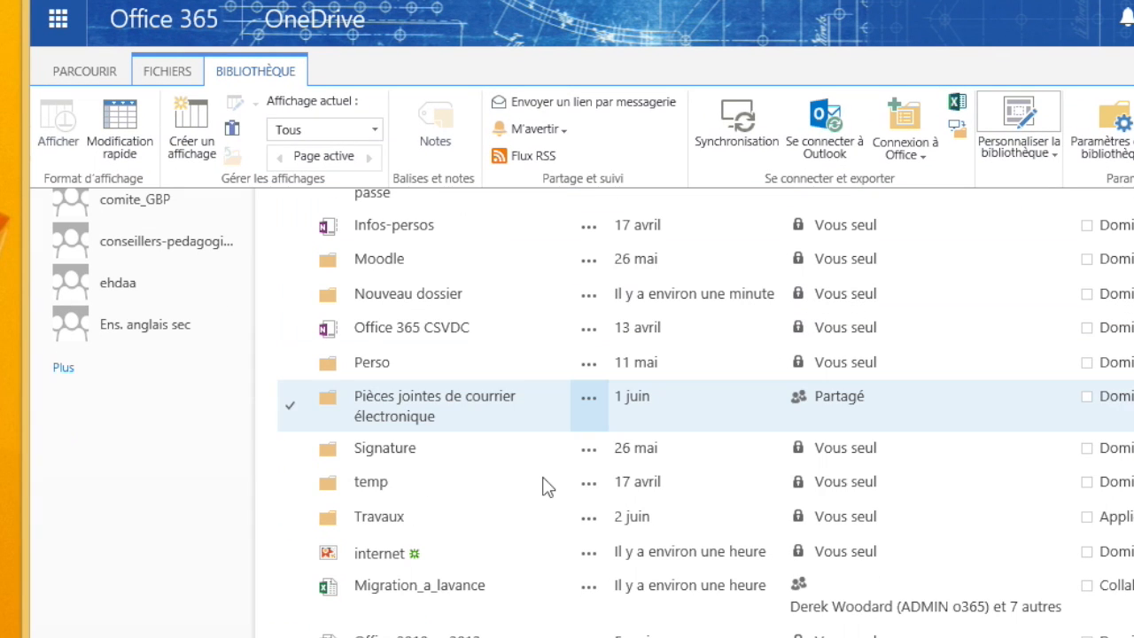
scroll(395, 519, "up", 4)
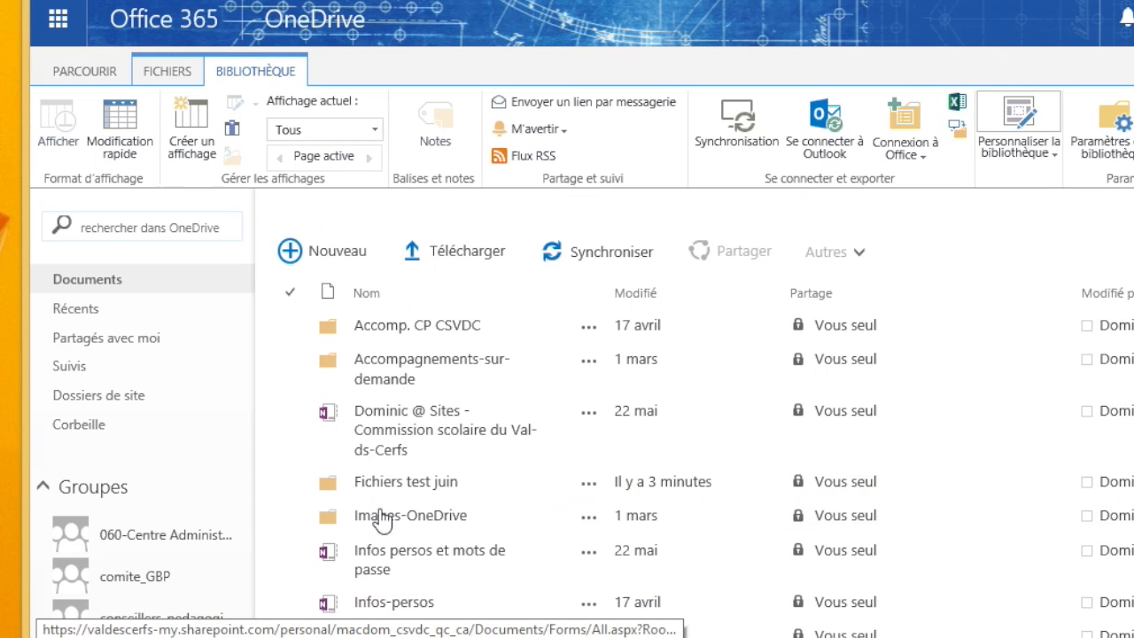
left_click(546, 501)
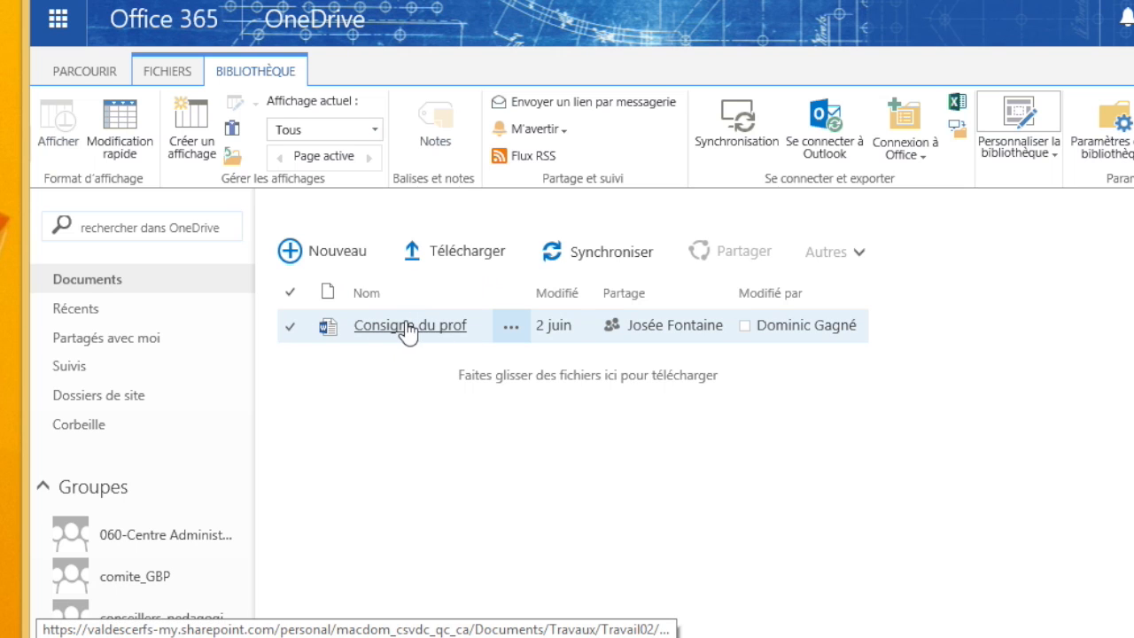
Step: Select 'Consigne du prof' and open its Partager dialog, ready to invite people
left_click(290, 329)
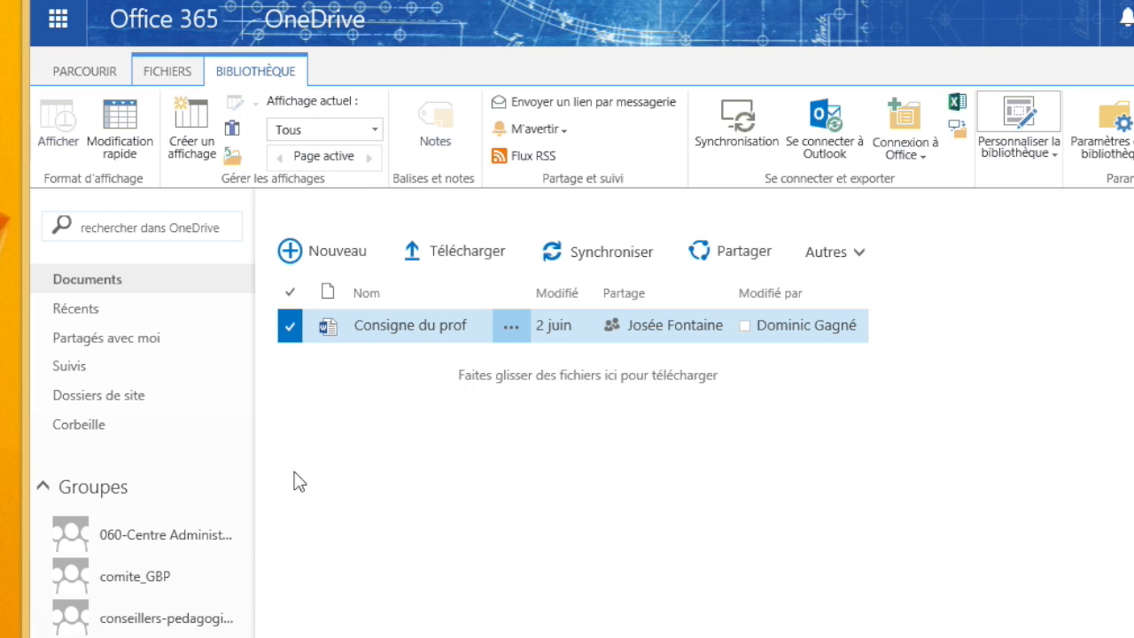
left_click(732, 257)
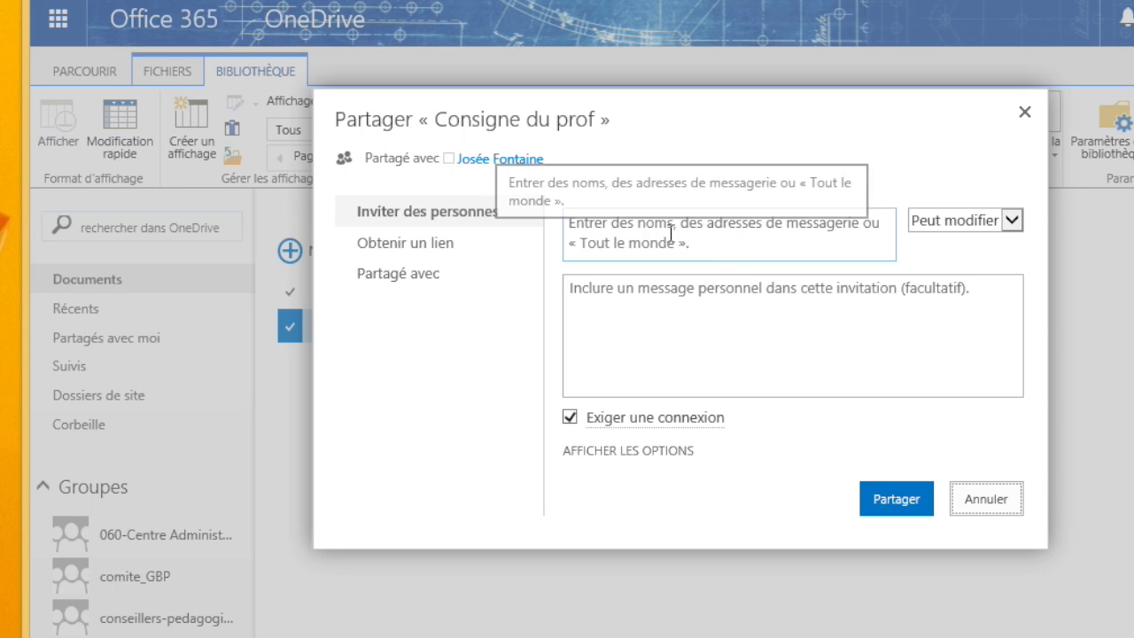
left_click(659, 230)
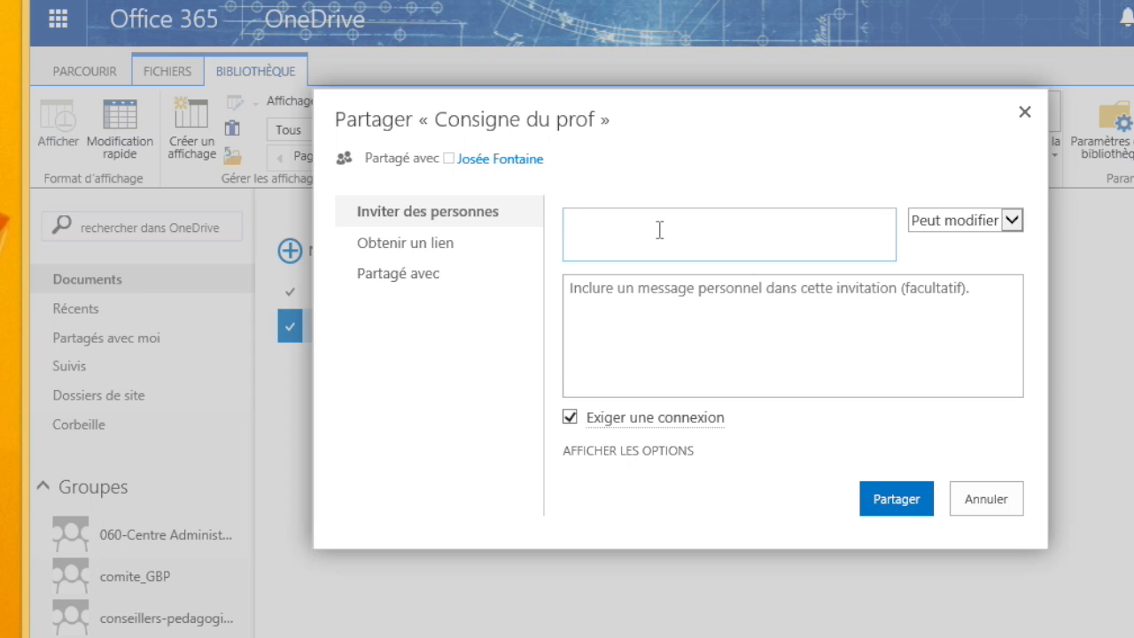
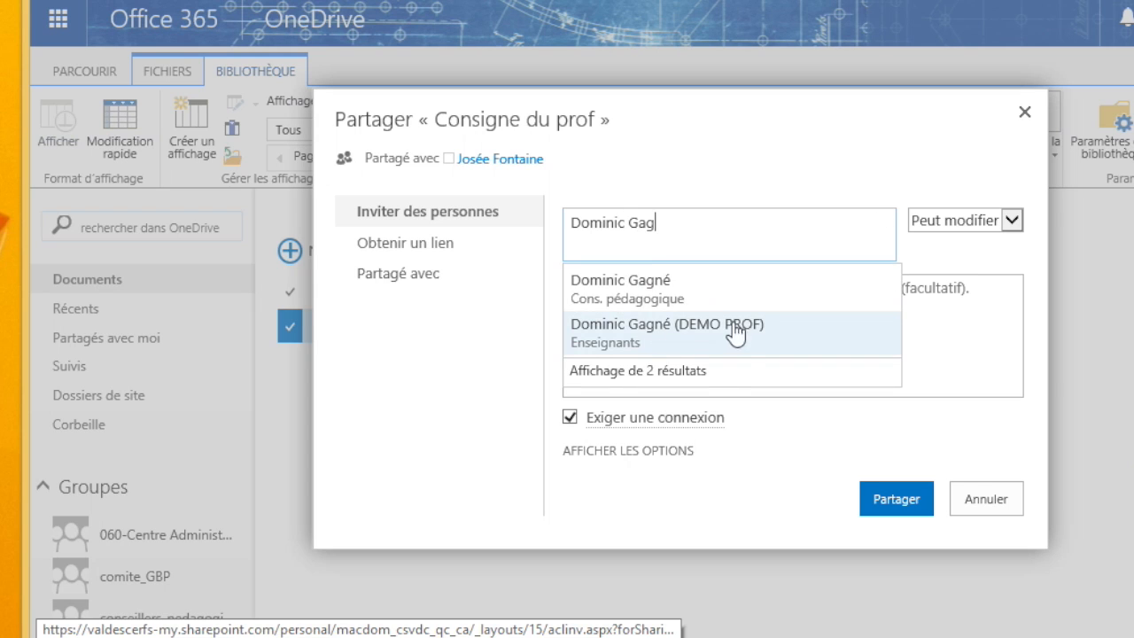
Step: Invite the teacher's account, chosen from the name suggestions, with Peut modifier permission
left_click(693, 329)
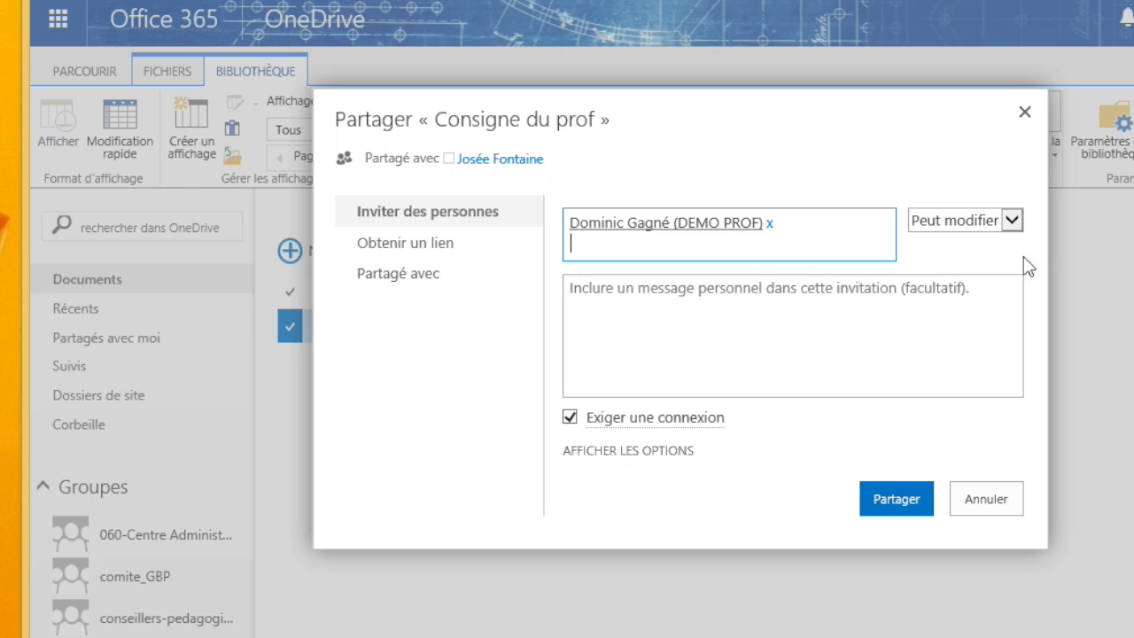
left_click(1012, 216)
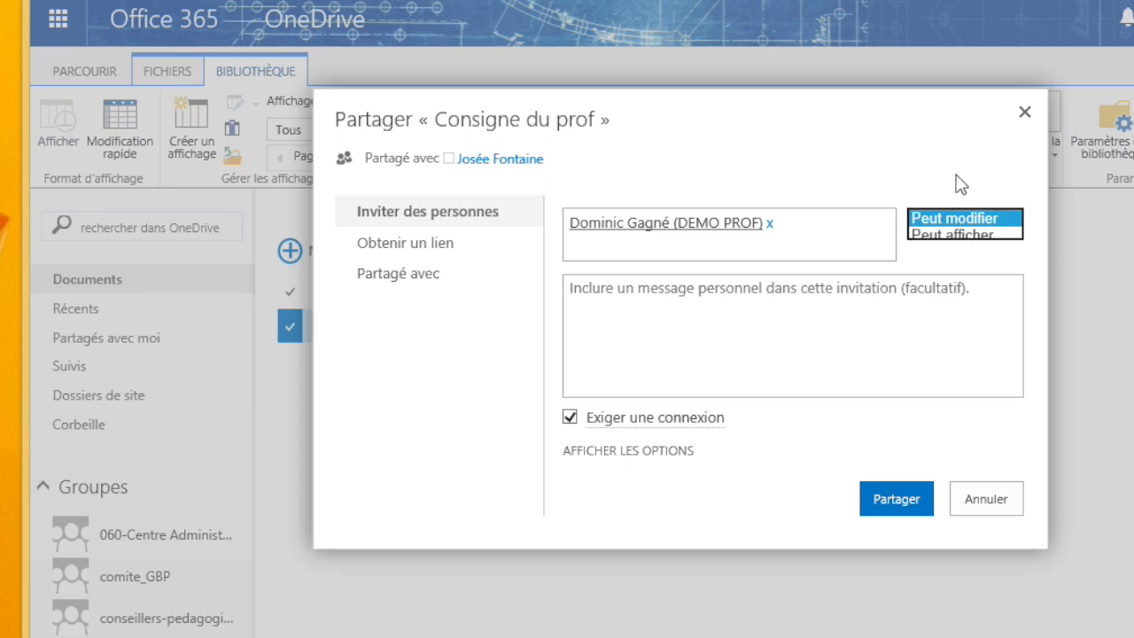
left_click(970, 219)
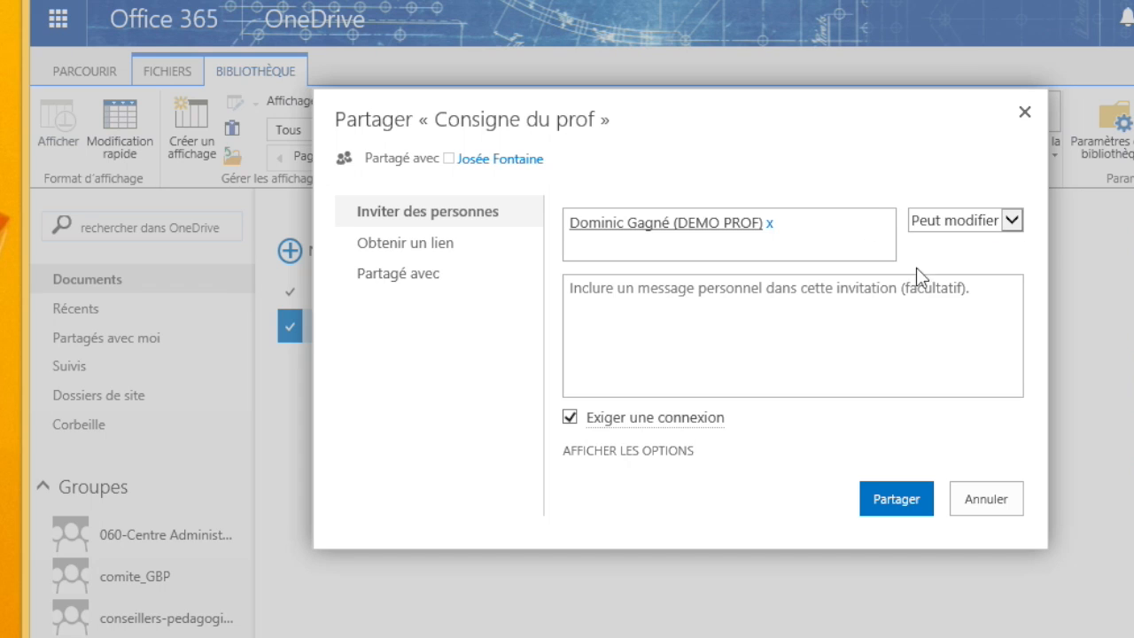
left_click(710, 304)
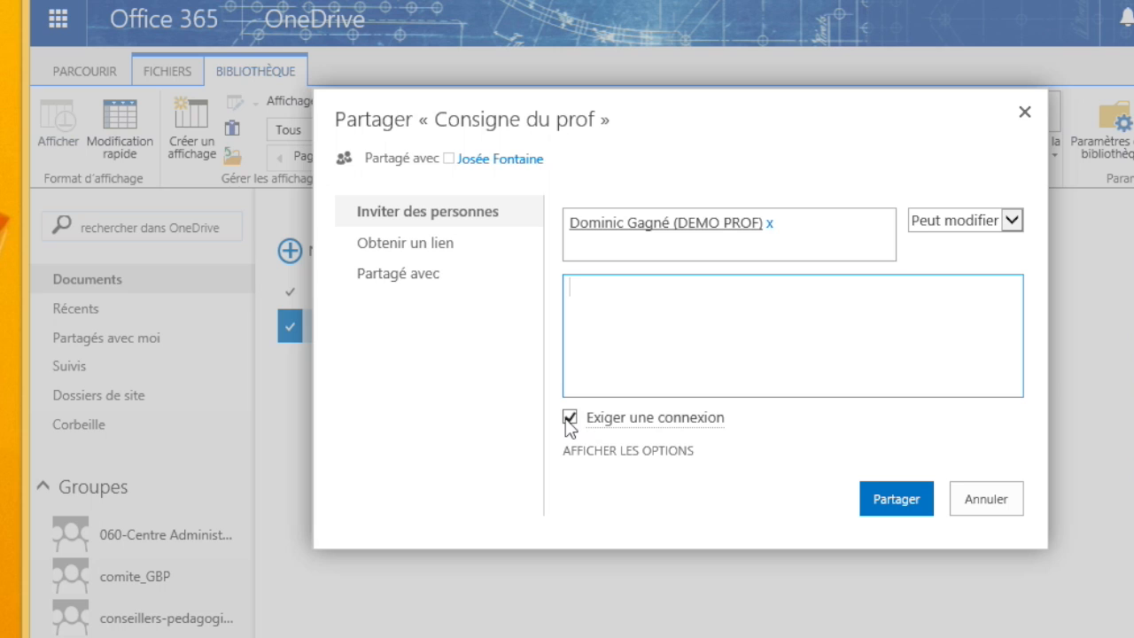
Step: Turn off Exiger une connexion and switch to the Obtenir un lien page
left_click(570, 417)
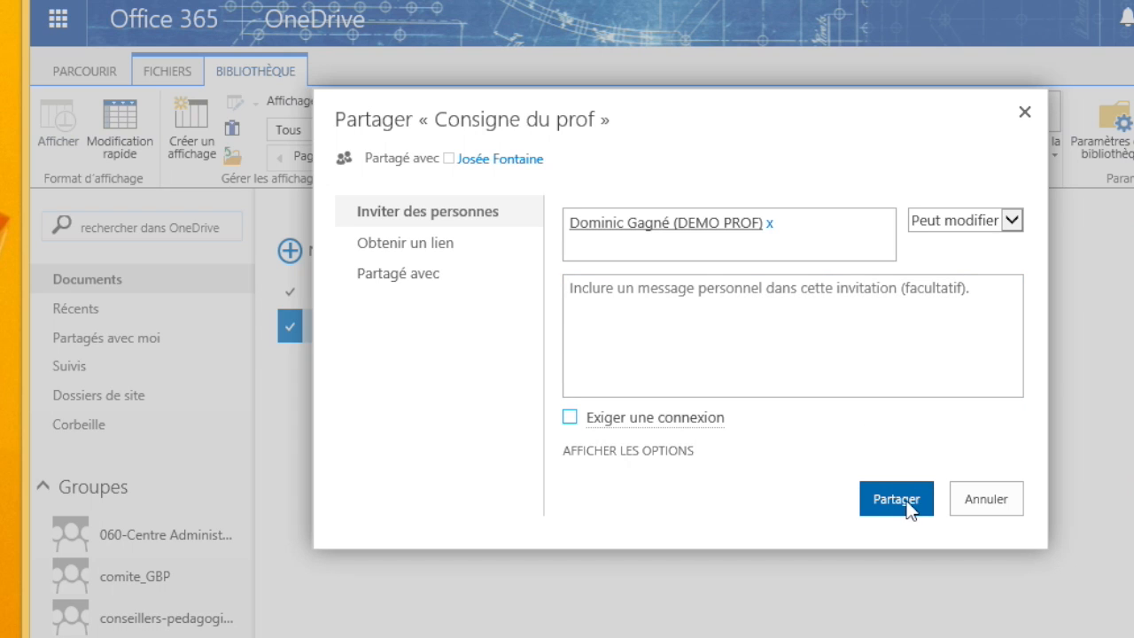
left_click(607, 451)
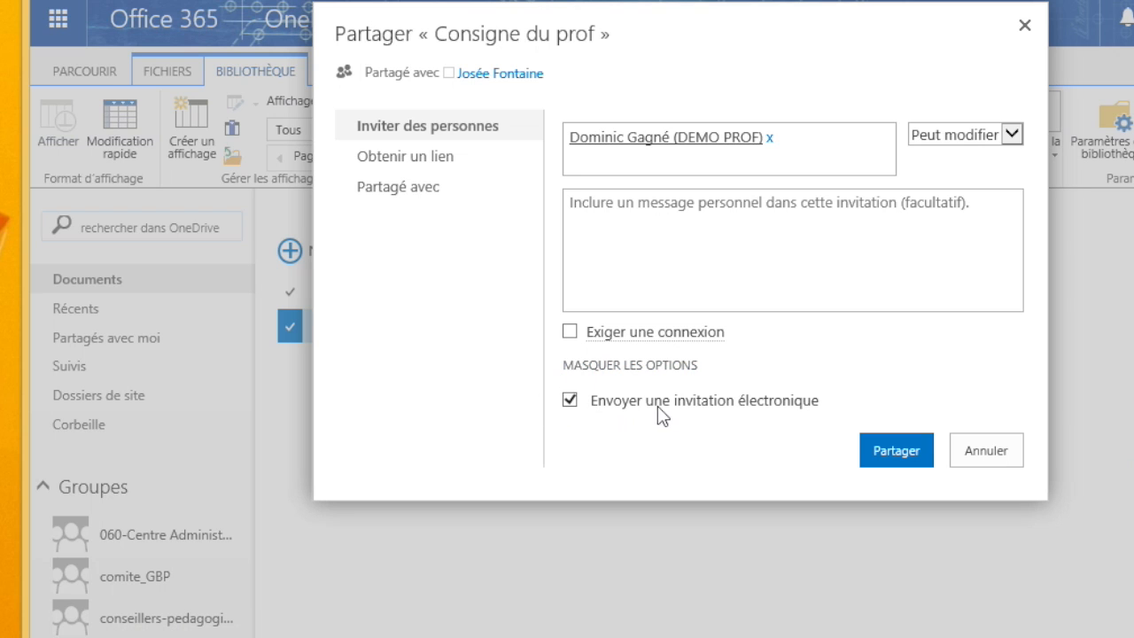
left_click(409, 159)
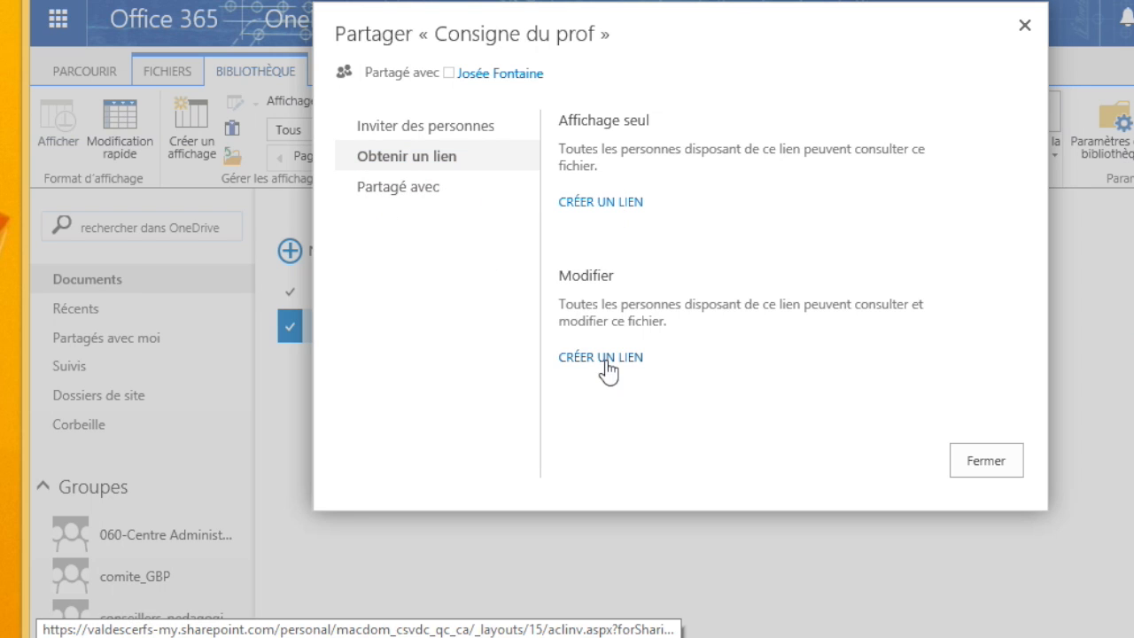
Step: Create a view-only link for 'Consigne du prof', select its URL, and check who it's shared with
left_click(595, 198)
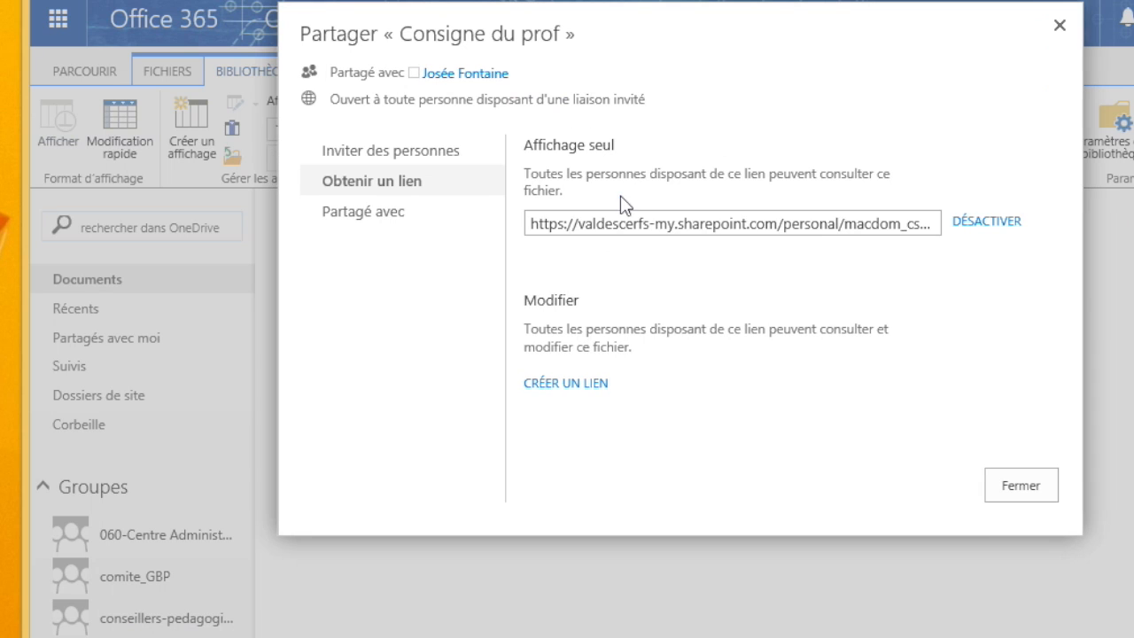
left_click(685, 221)
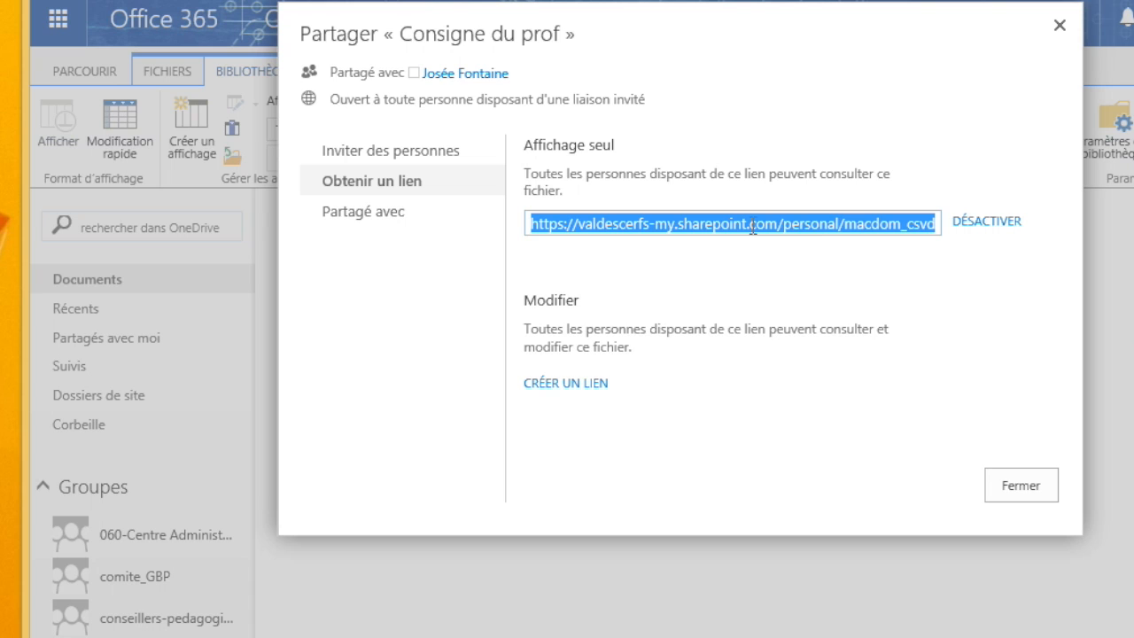
left_click(417, 215)
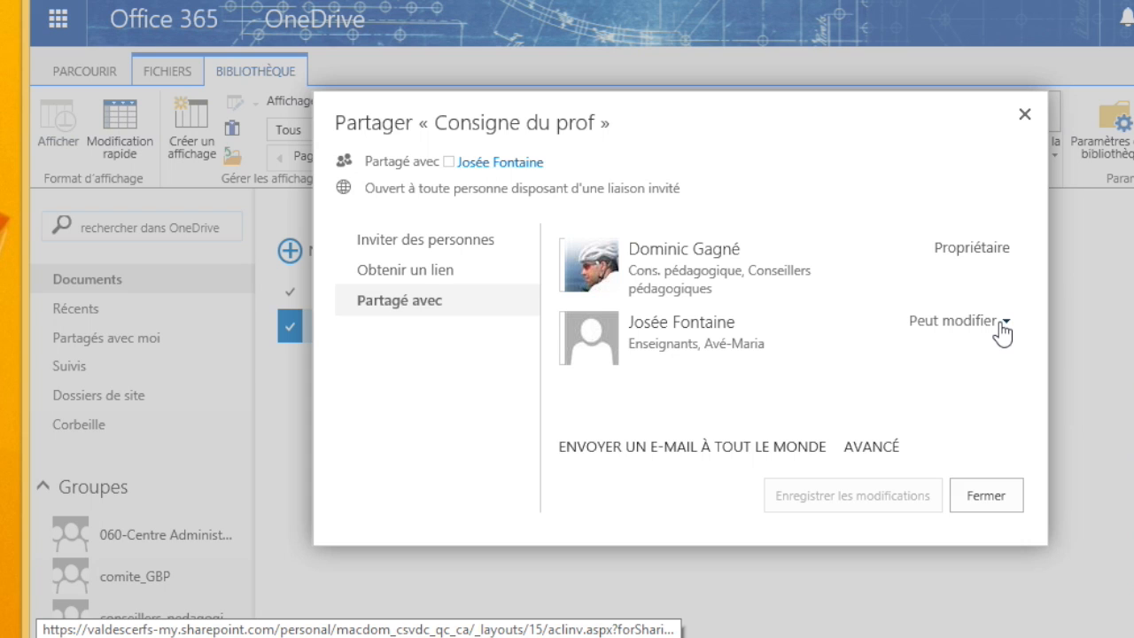
Step: Close the share dialog for 'Consigne du prof' and return to the Office 365 start page
left_click(987, 487)
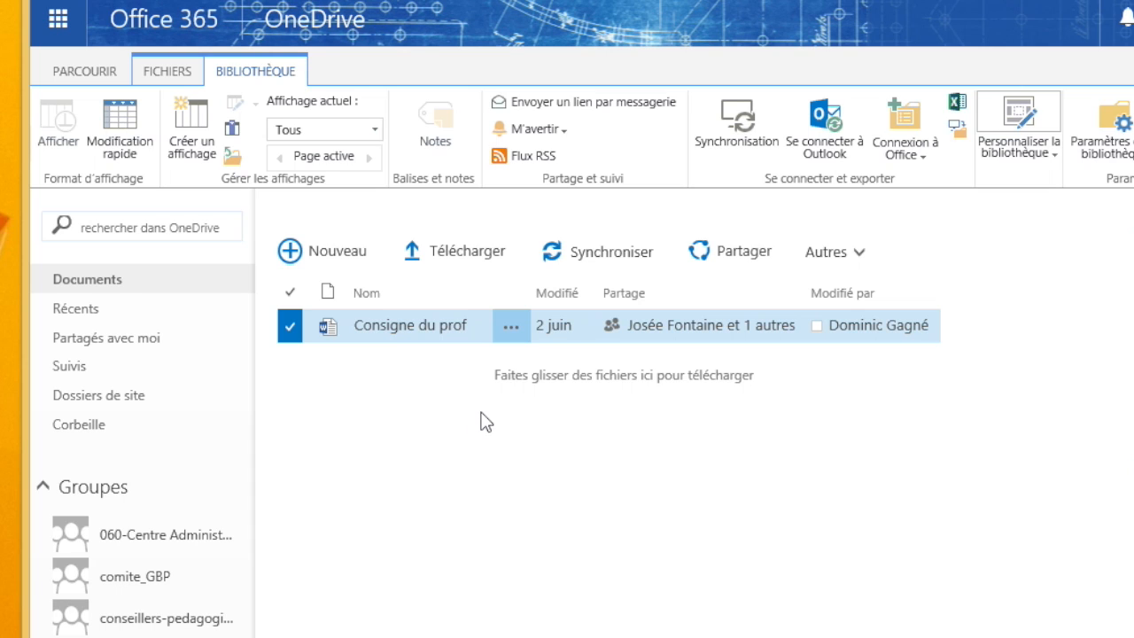
left_click(125, 27)
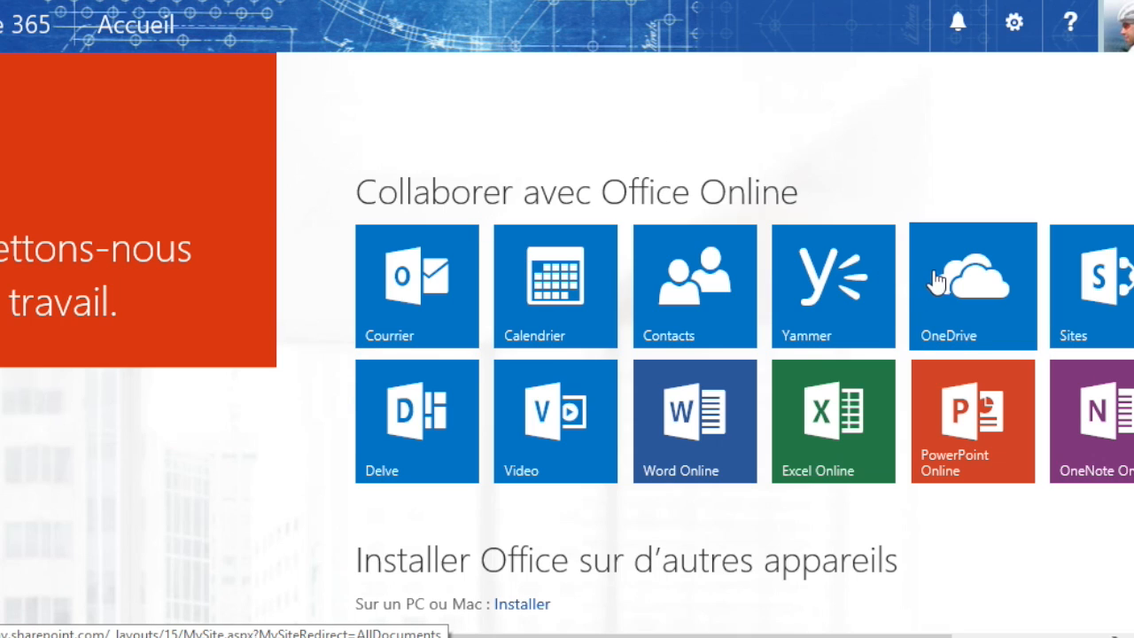
Step: Reopen the OneDrive Documents library, then open the 060-Centre group's documents
left_click(972, 289)
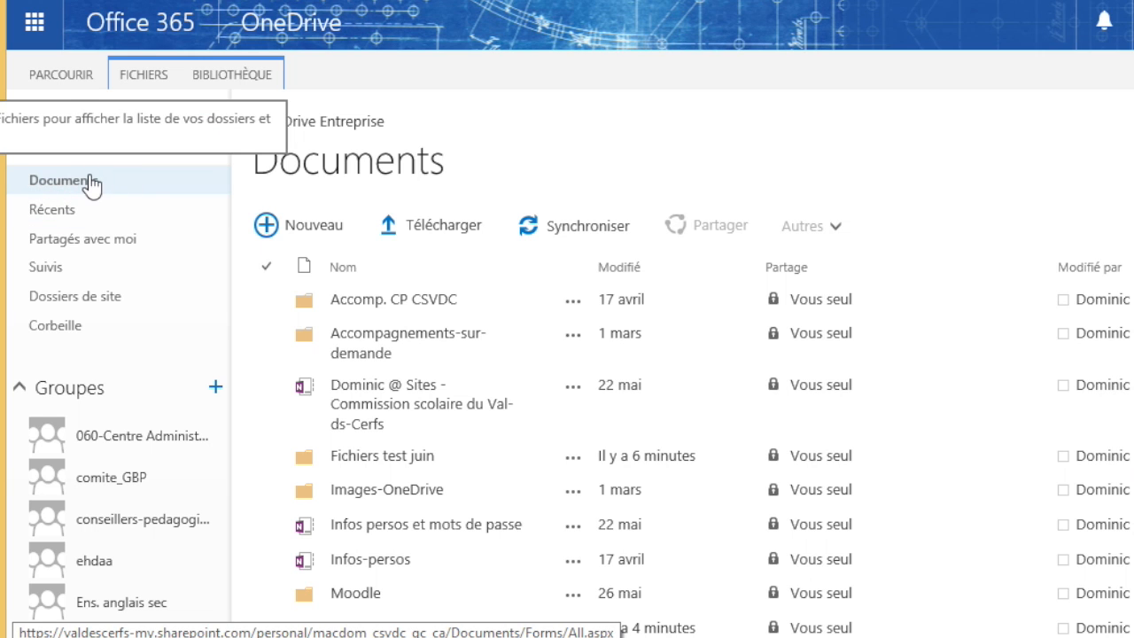
scroll(97, 380, "down", 1)
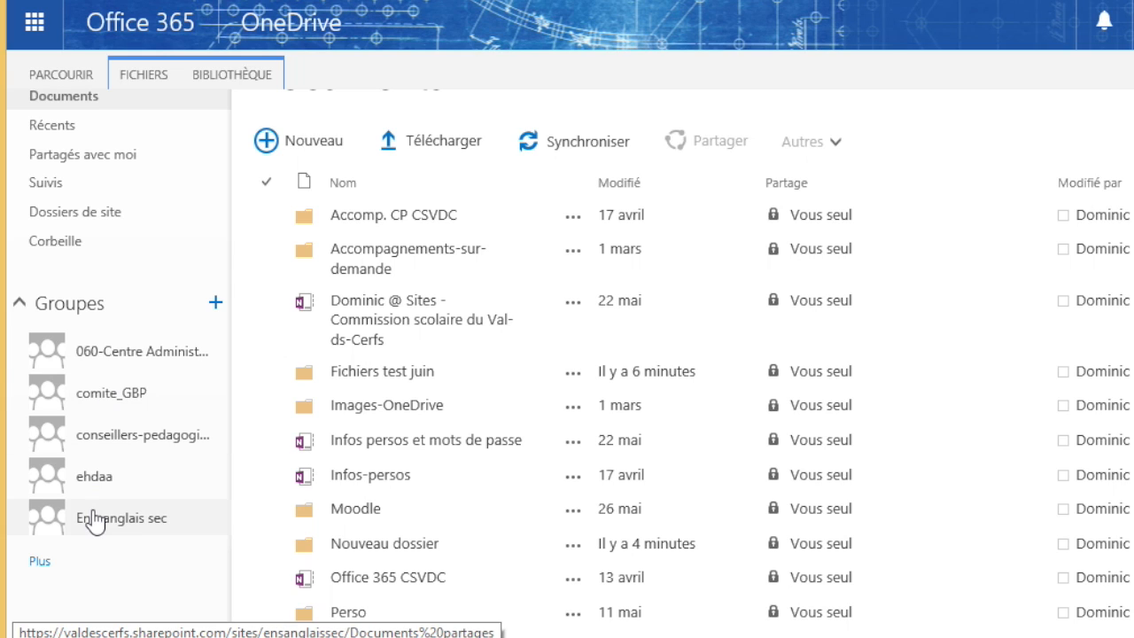
left_click(89, 355)
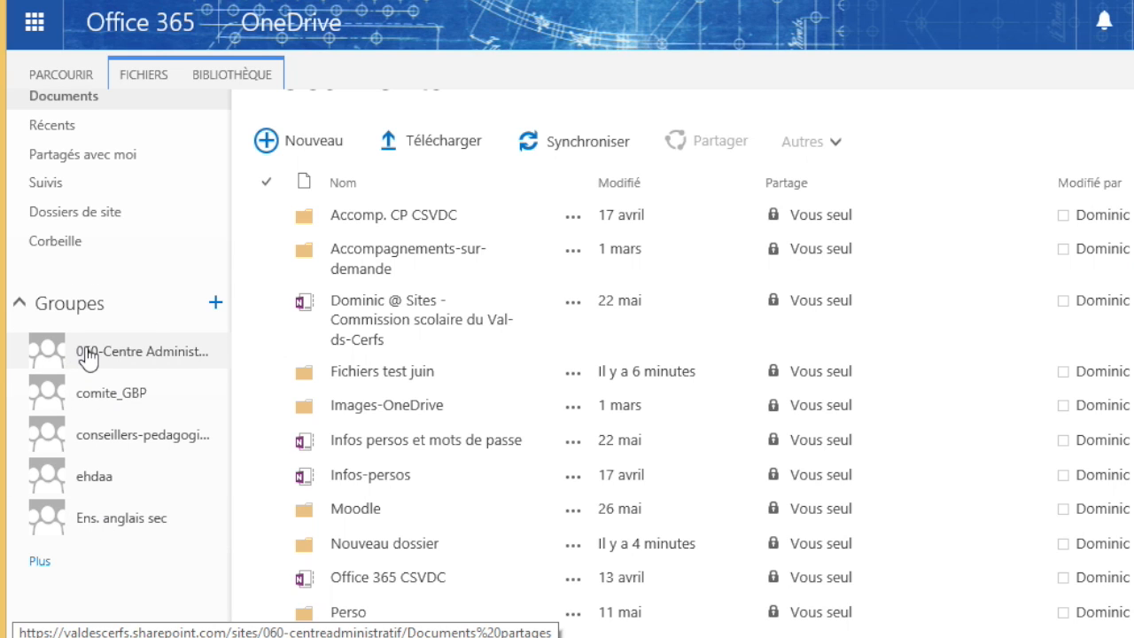